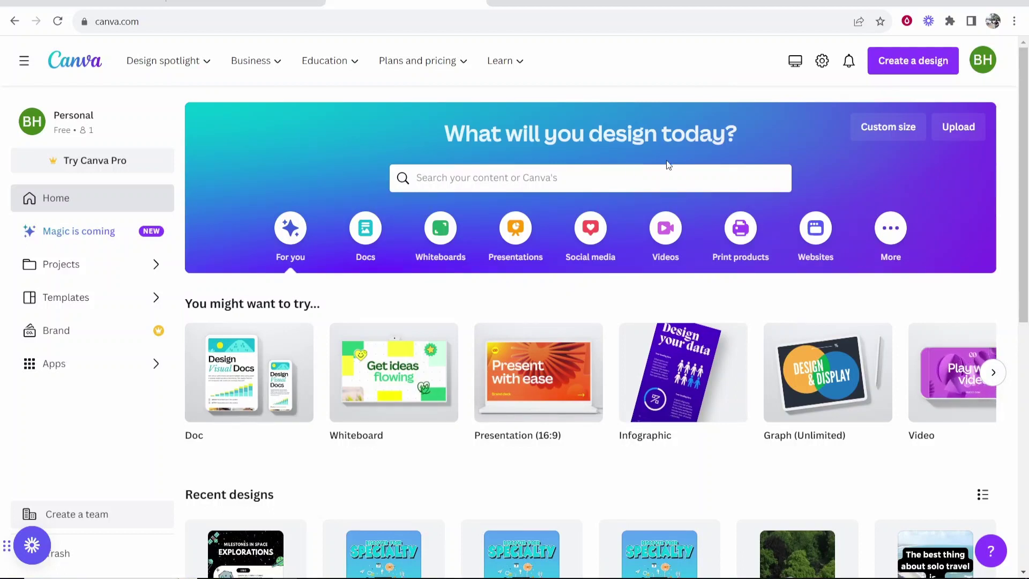
# Search Canva's templates for 'infographic'
pyautogui.click(629, 170)
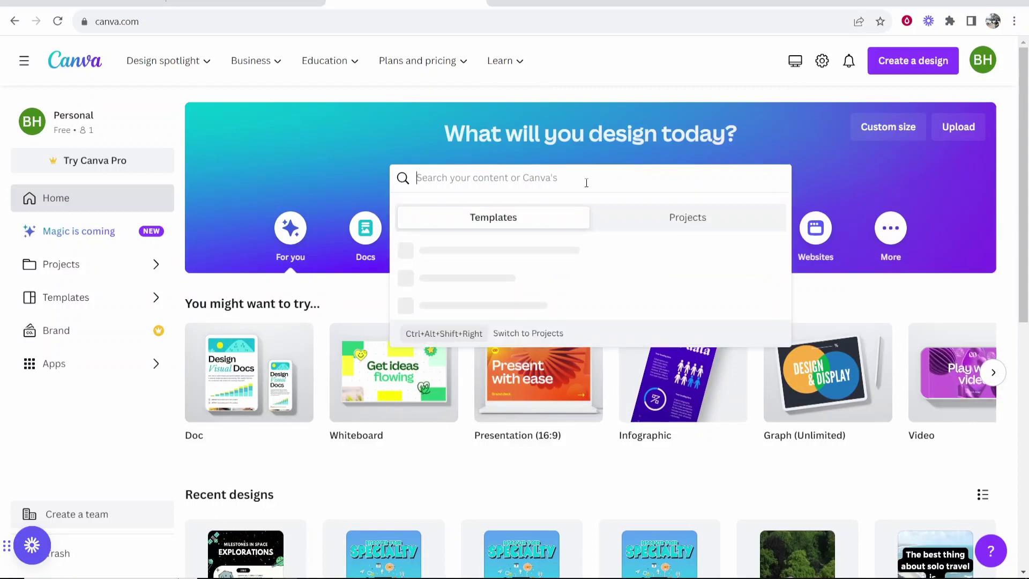
pyautogui.write('infographic')
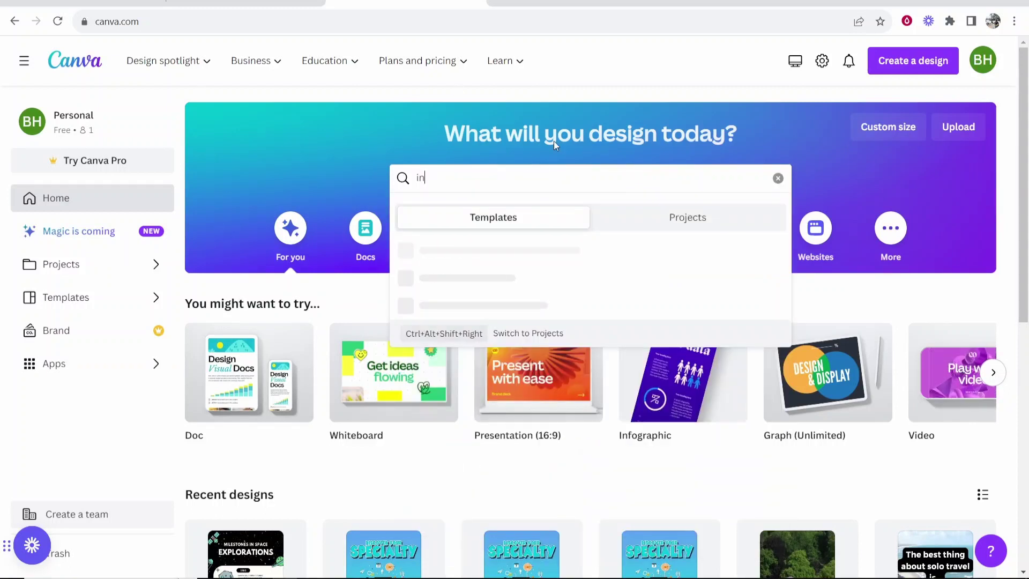
pyautogui.press('Return')
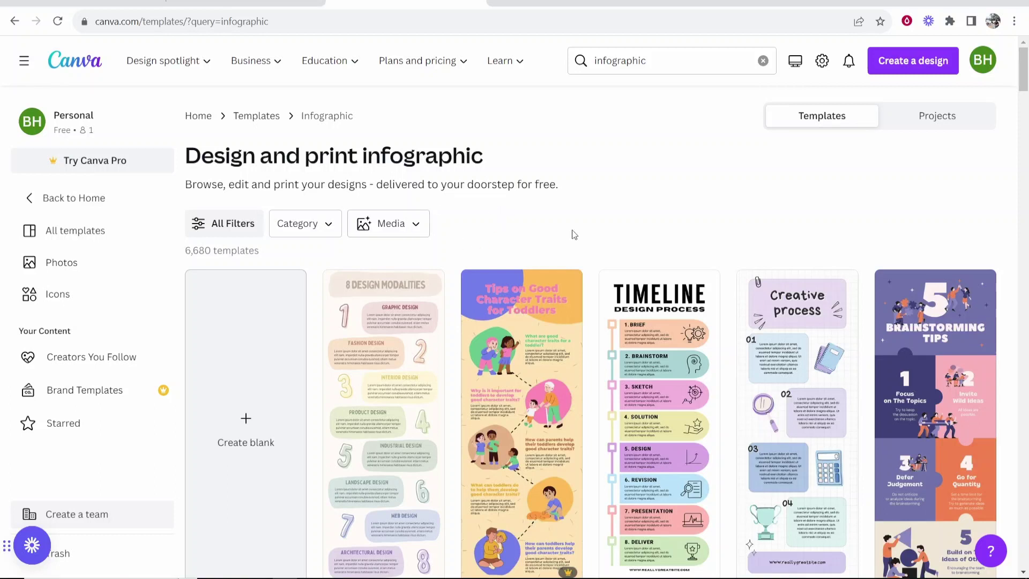
# Scroll through the infographic template results, such as the timeline and brainstorming designs
pyautogui.scroll(-3, 574, 234)
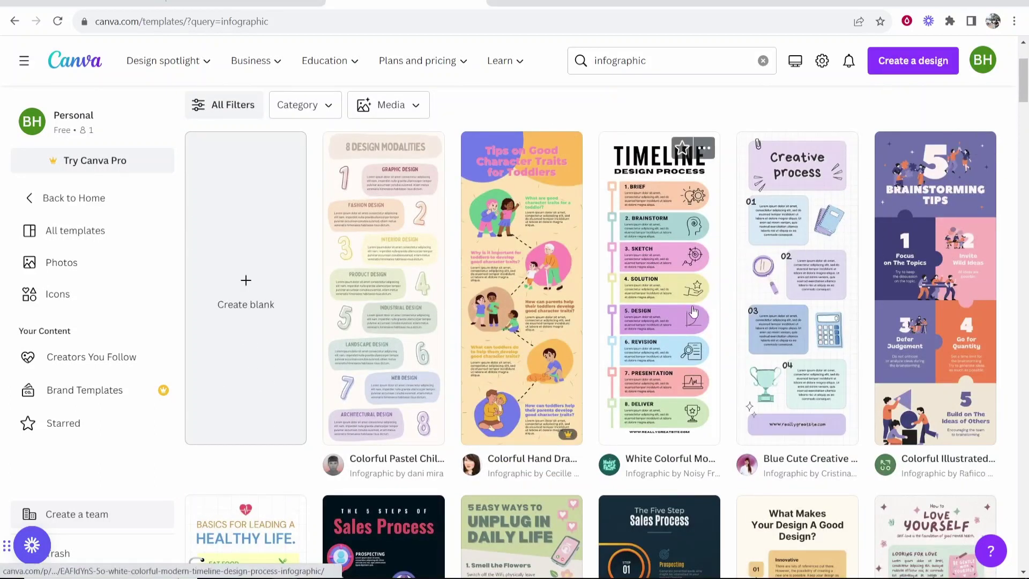
pyautogui.scroll(-5, 570, 307)
pyautogui.scroll(6, 644, 322)
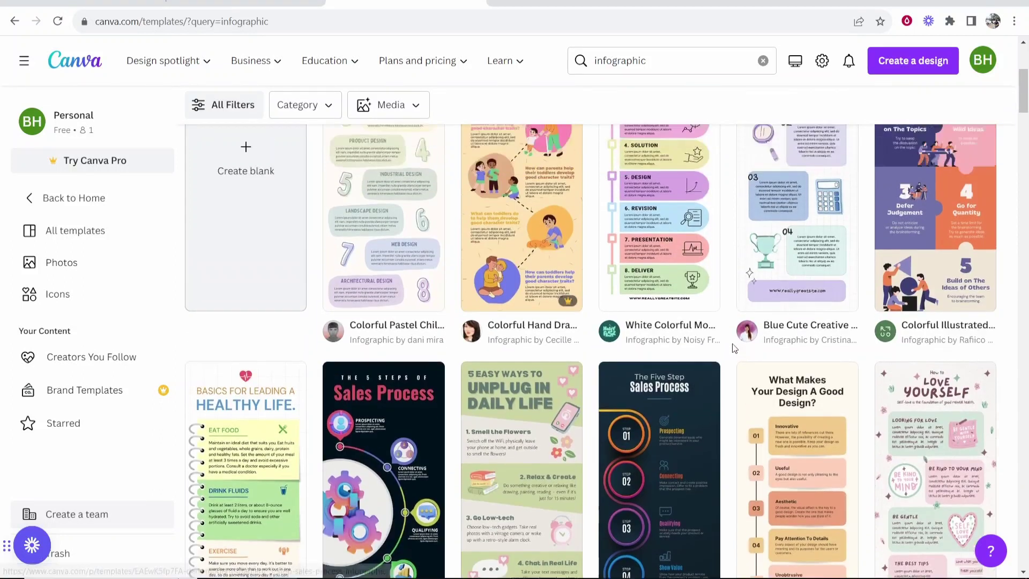
pyautogui.scroll(-4, 732, 332)
pyautogui.scroll(-5, 740, 359)
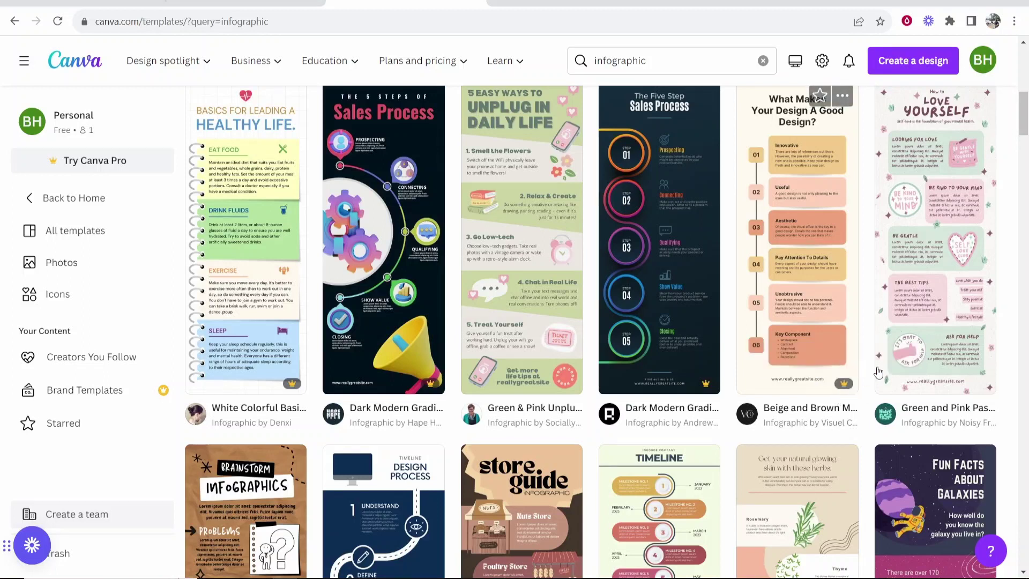
pyautogui.scroll(-1, 740, 391)
pyautogui.scroll(2, 396, 226)
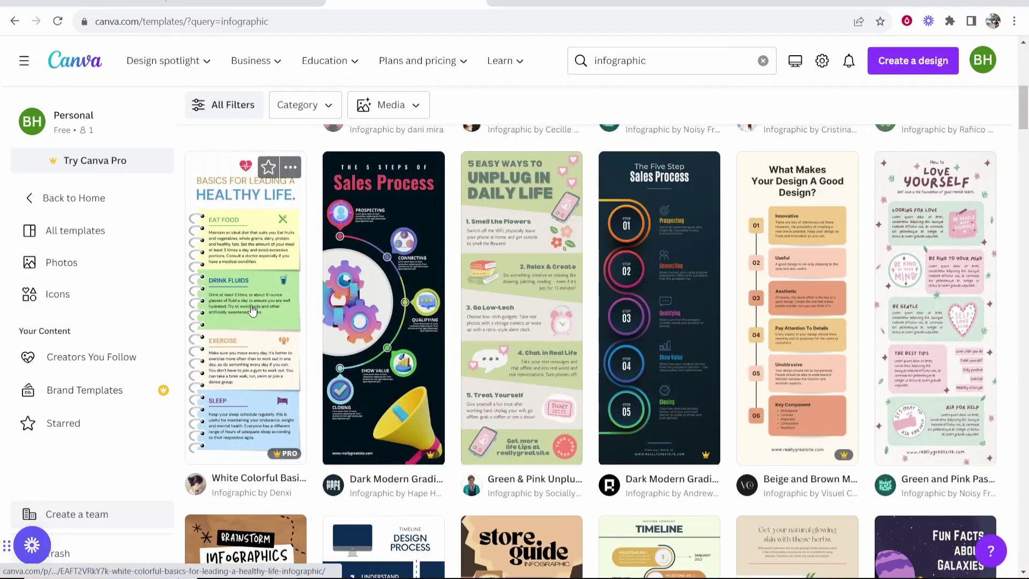
pyautogui.scroll(6, 403, 262)
# Customize the Colorful Pastel '8 Design Modalities' template and zoom in slightly on the design
pyautogui.click(394, 286)
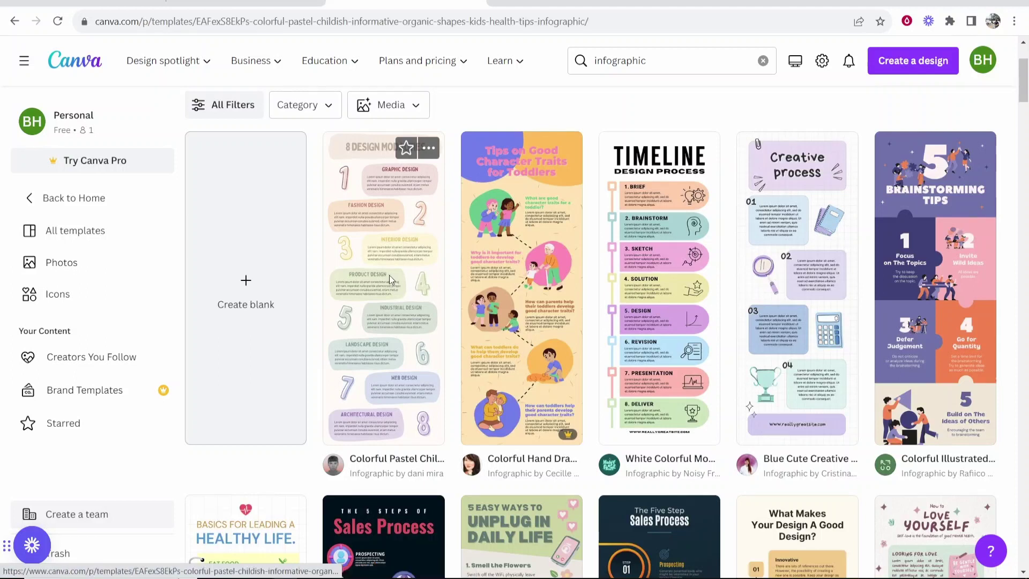
pyautogui.click(772, 226)
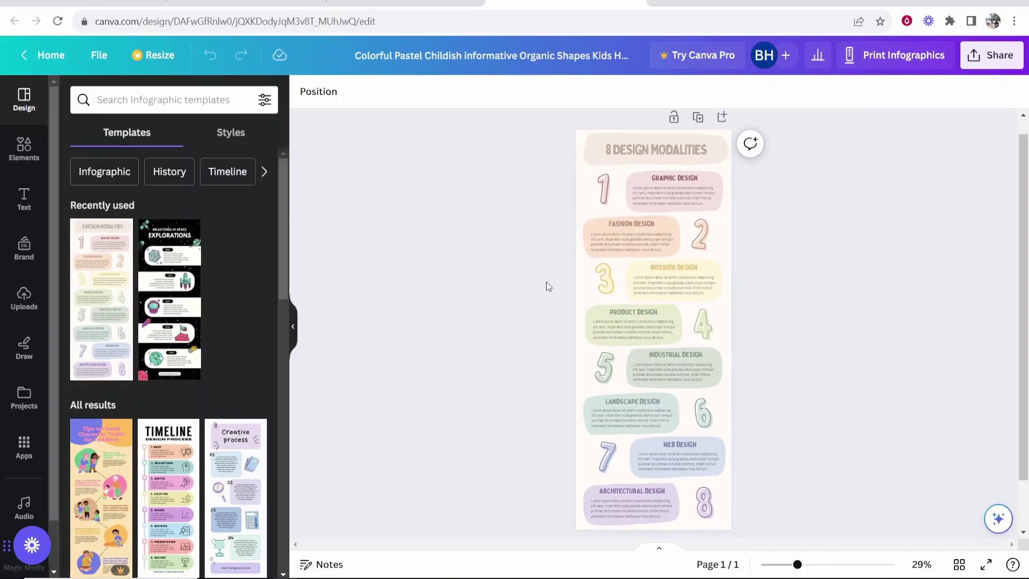
pyautogui.moveTo(798, 565); pyautogui.dragTo(840, 565)
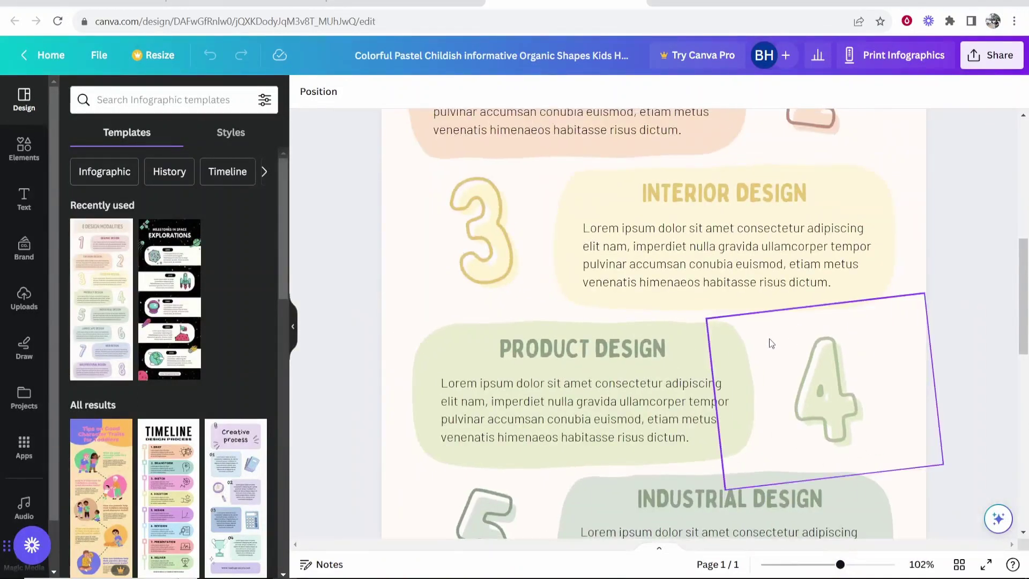
pyautogui.scroll(2, 791, 359)
pyautogui.scroll(5, 786, 367)
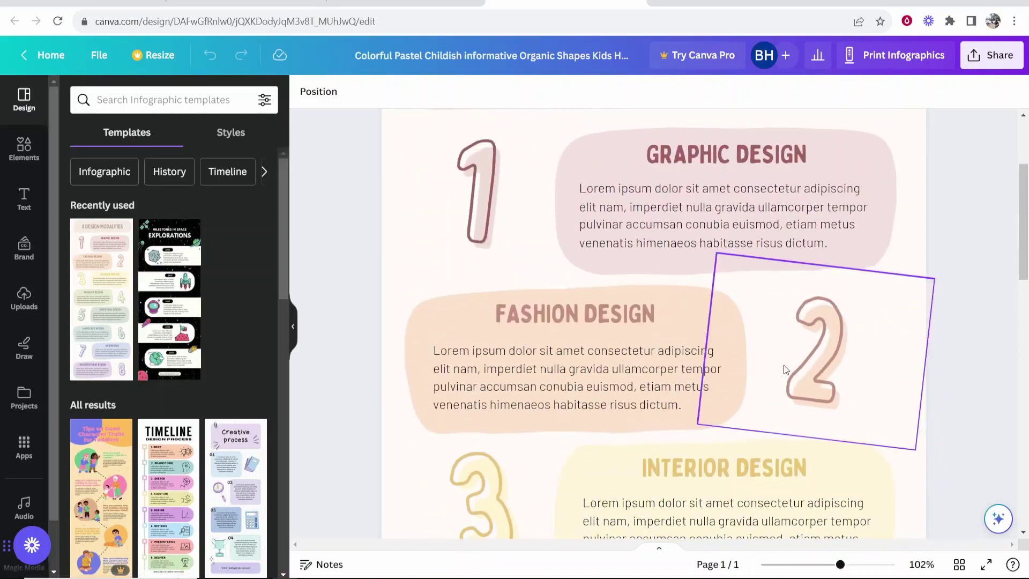
pyautogui.scroll(-1, 769, 373)
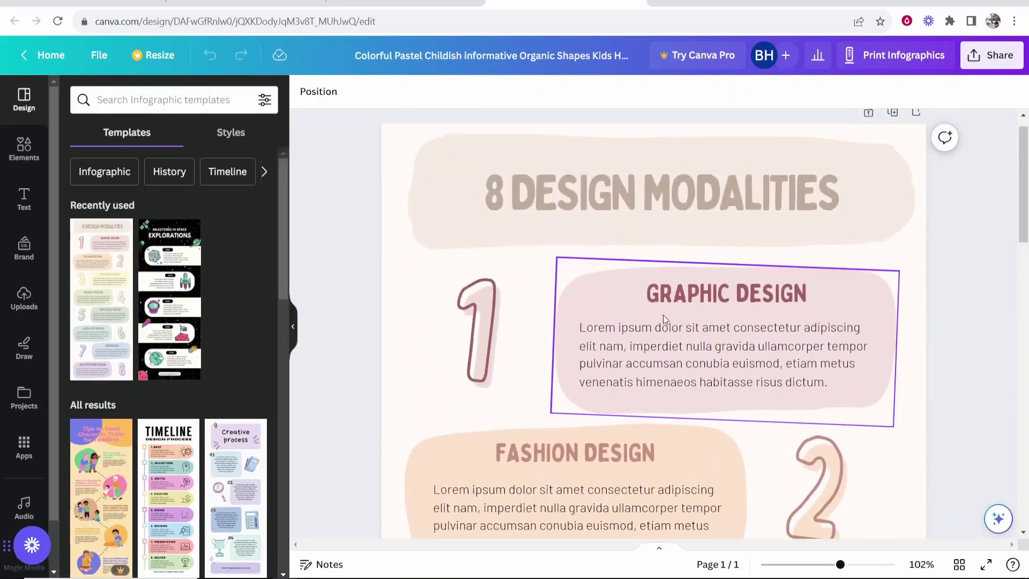
pyautogui.scroll(-6, 666, 321)
pyautogui.scroll(-1, 684, 275)
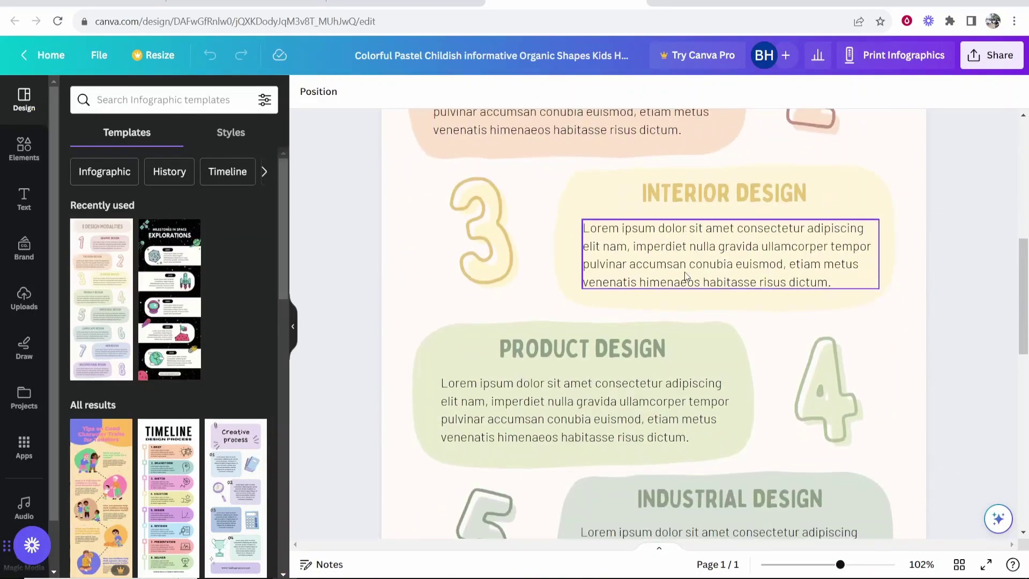
pyautogui.scroll(-3, 685, 282)
pyautogui.scroll(6, 686, 285)
pyautogui.scroll(5, 710, 328)
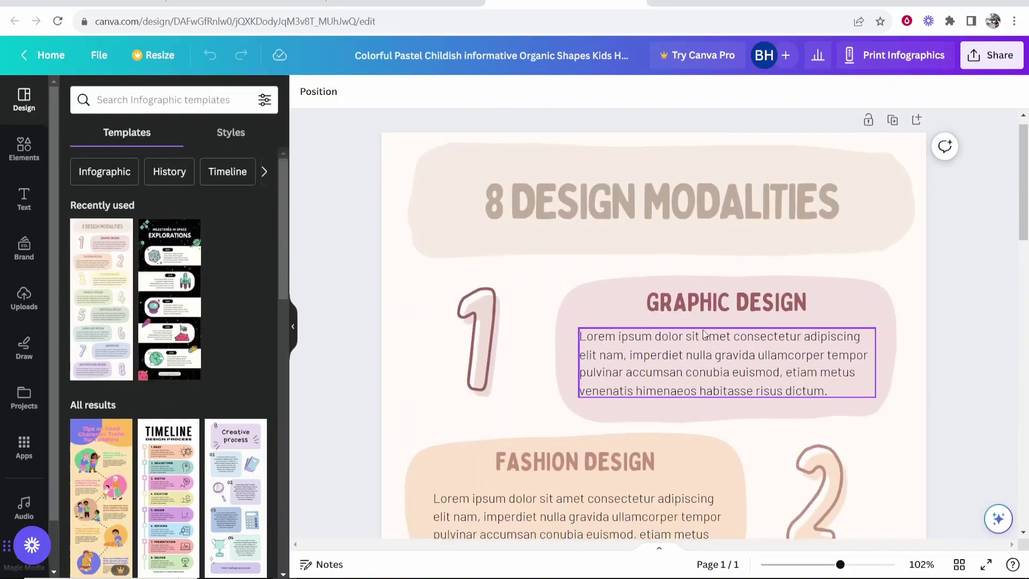
# Replace the title with 'HOW TO MAKE MONEY ON YOUTUBE WITHOUT SHOWING YOUR FACE'
pyautogui.doubleClick(619, 215)
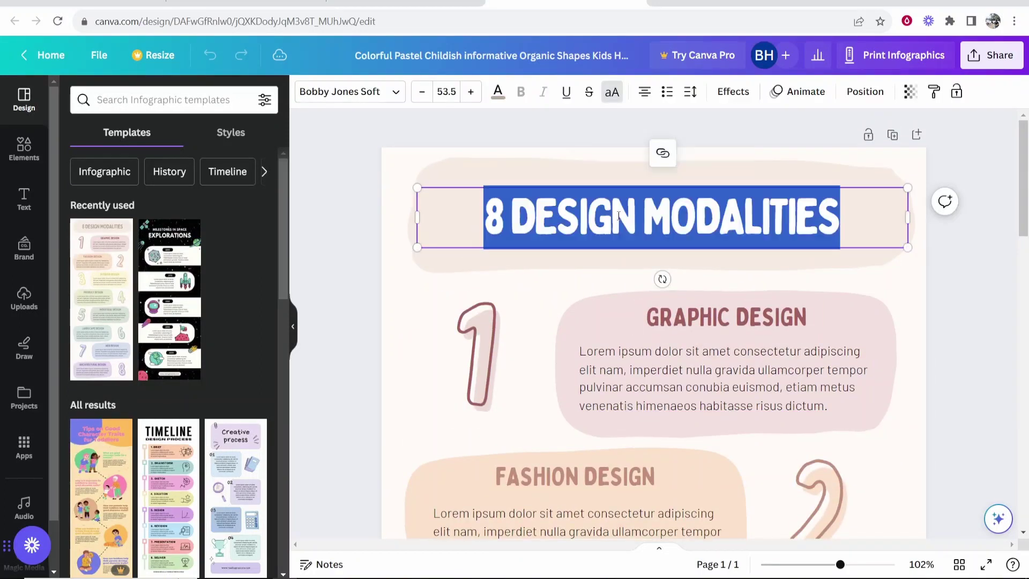
pyautogui.click(939, 283)
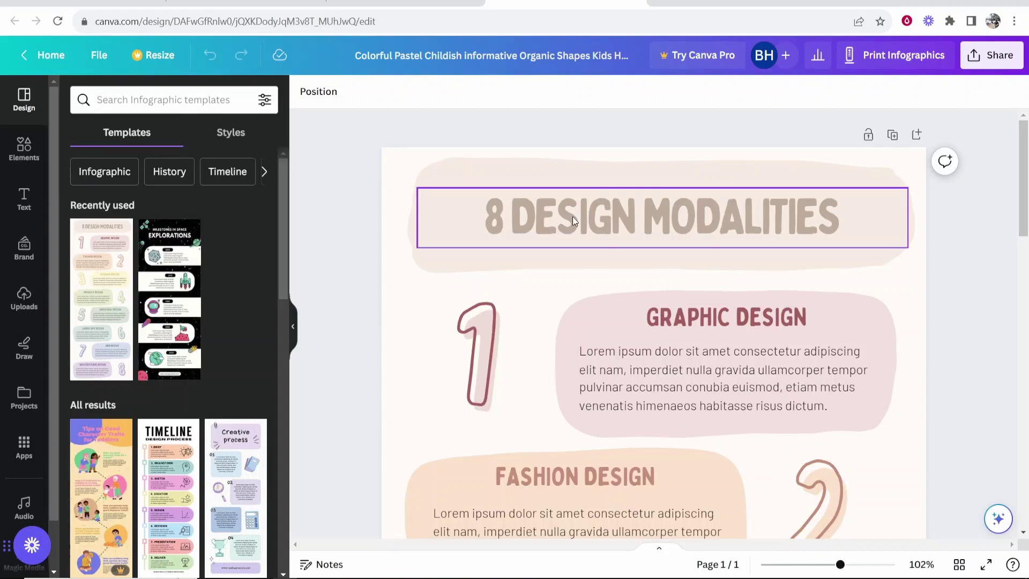
pyautogui.scroll(-12, 642, 236)
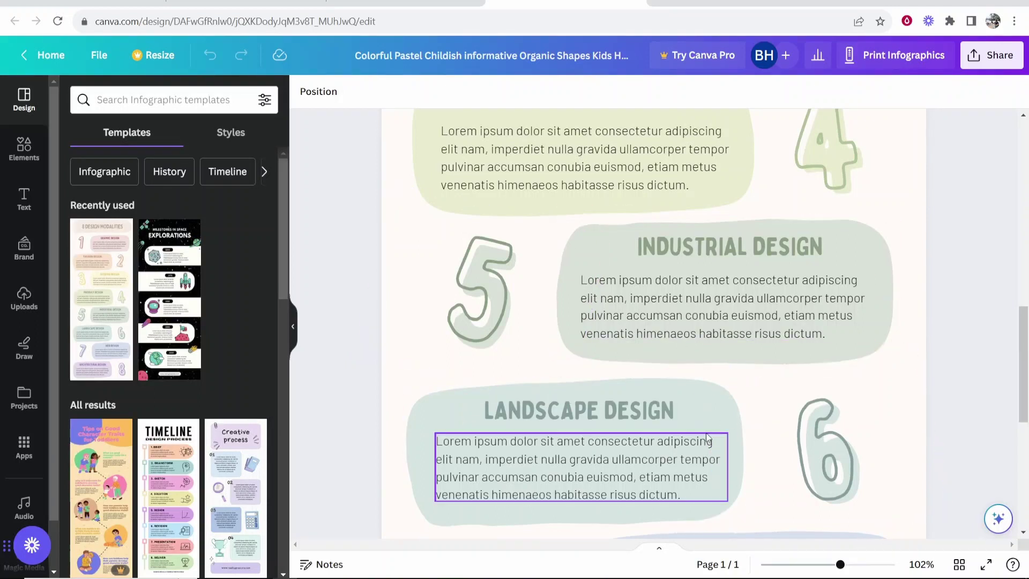
pyautogui.scroll(12, 783, 407)
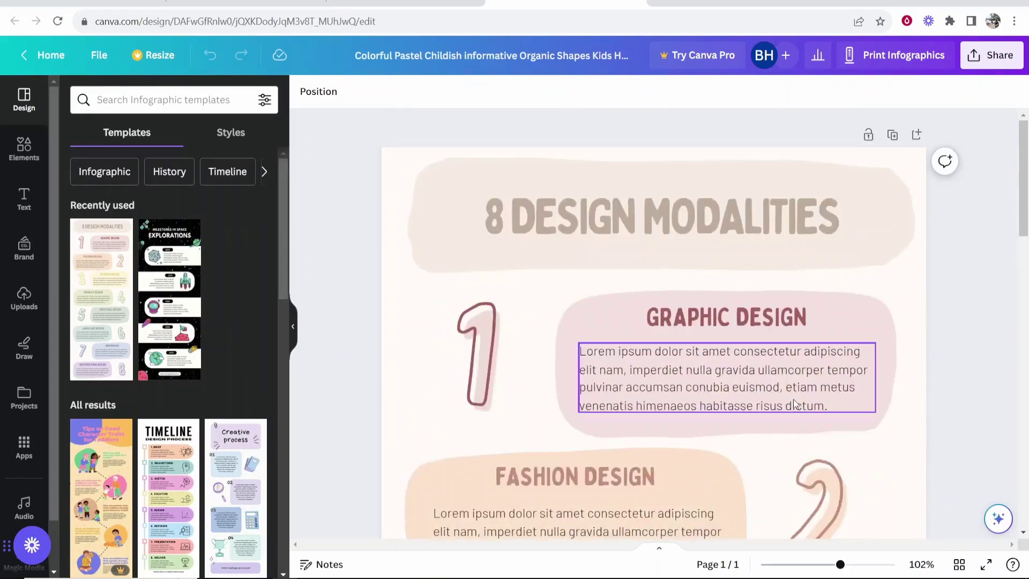
pyautogui.doubleClick(827, 215)
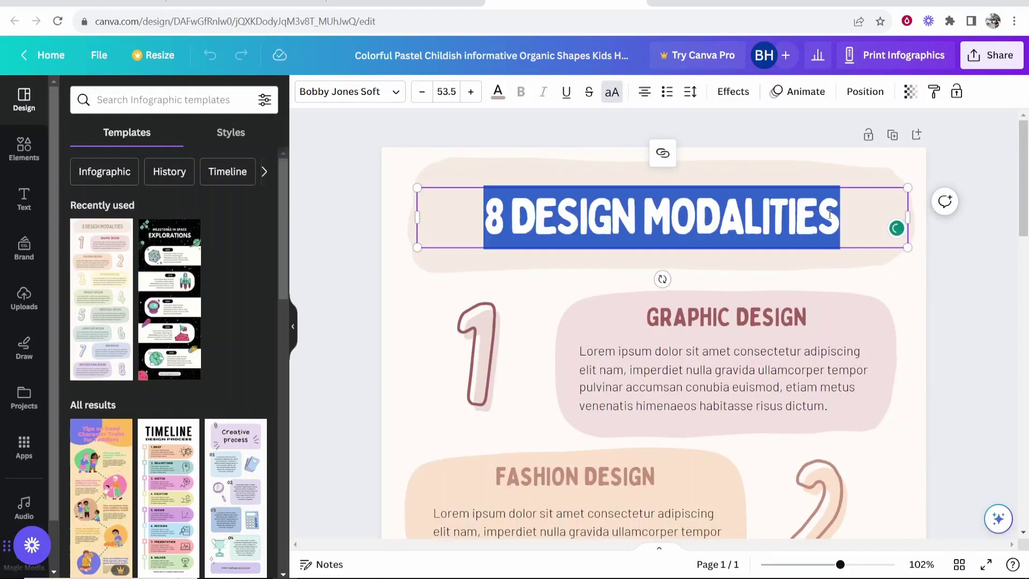
pyautogui.write('HOW TO MA')
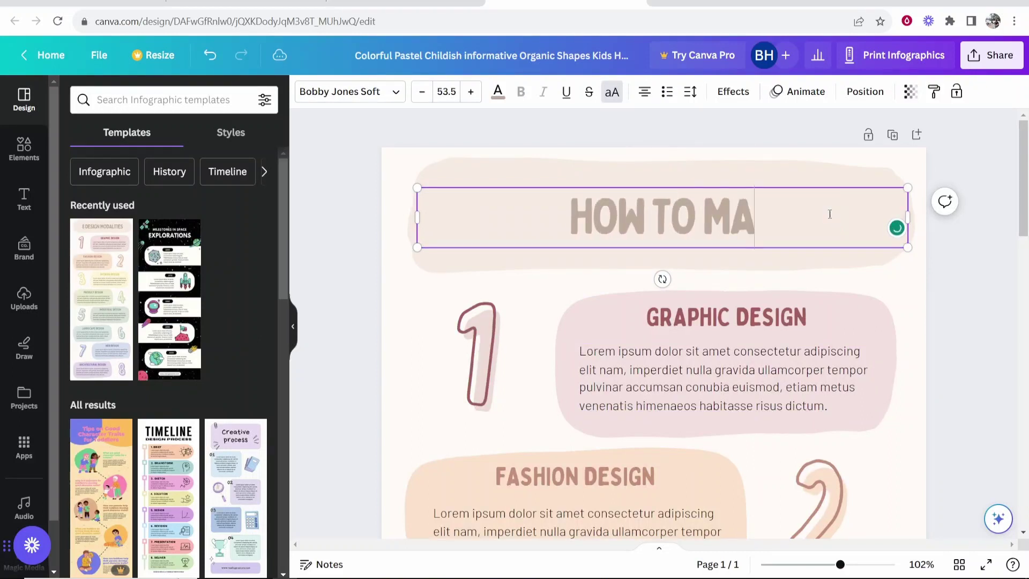
pyautogui.write('KE MONEY ON YOUTUBE')
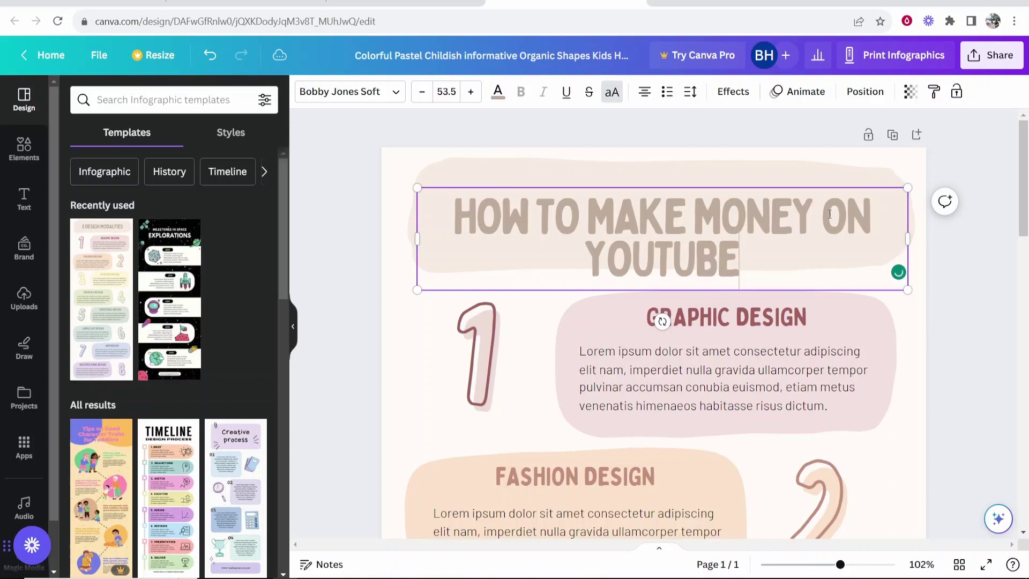
pyautogui.write(' WITHOUT SHOWING YOUR FACE.')
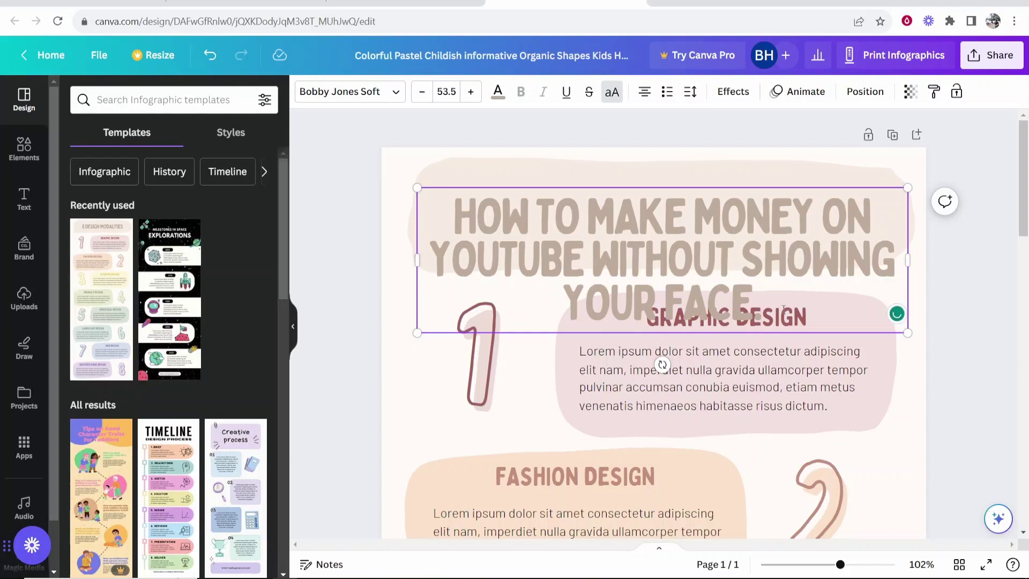
# Shrink the title to 39.5 so it fits two lines, then nudge it into place
pyautogui.moveTo(775, 301); pyautogui.dragTo(447, 224)
pyautogui.click(423, 93)
pyautogui.click(423, 93)
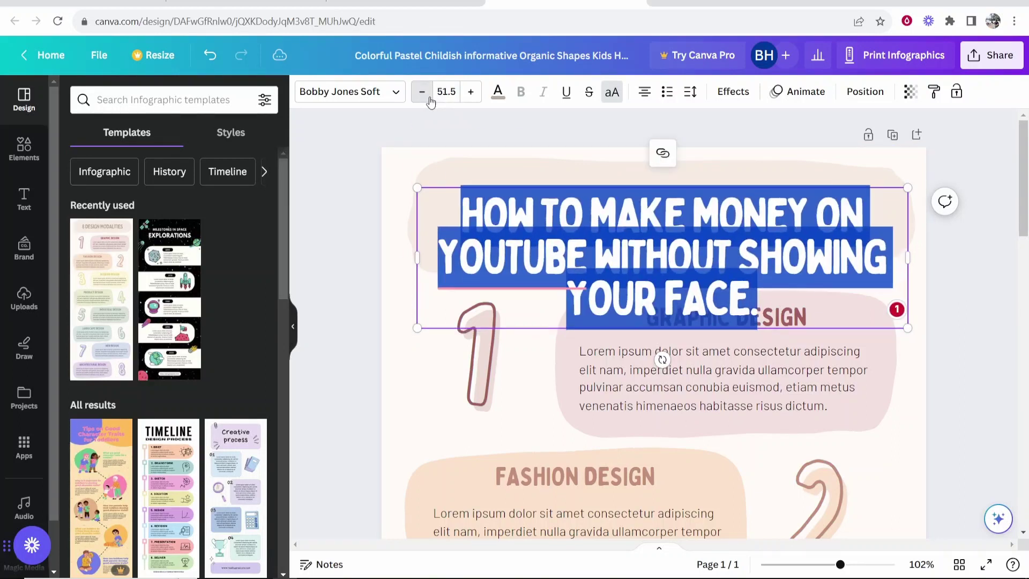
pyautogui.click(423, 93)
pyautogui.click(423, 93)
pyautogui.click(423, 94)
pyautogui.click(423, 94)
pyautogui.click(423, 92)
pyautogui.click(423, 92)
pyautogui.click(423, 92)
pyautogui.click(423, 92)
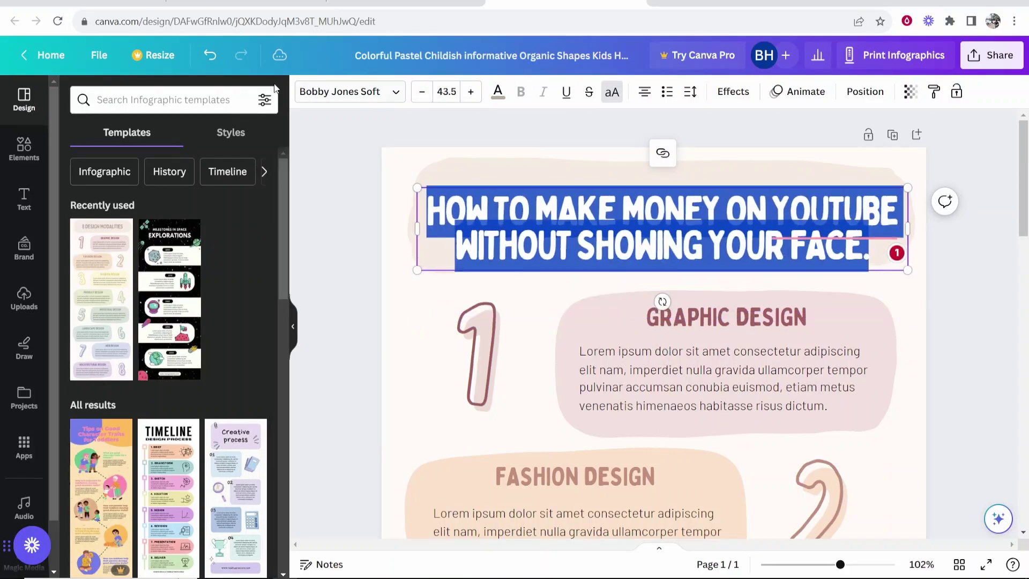
pyautogui.click(850, 283)
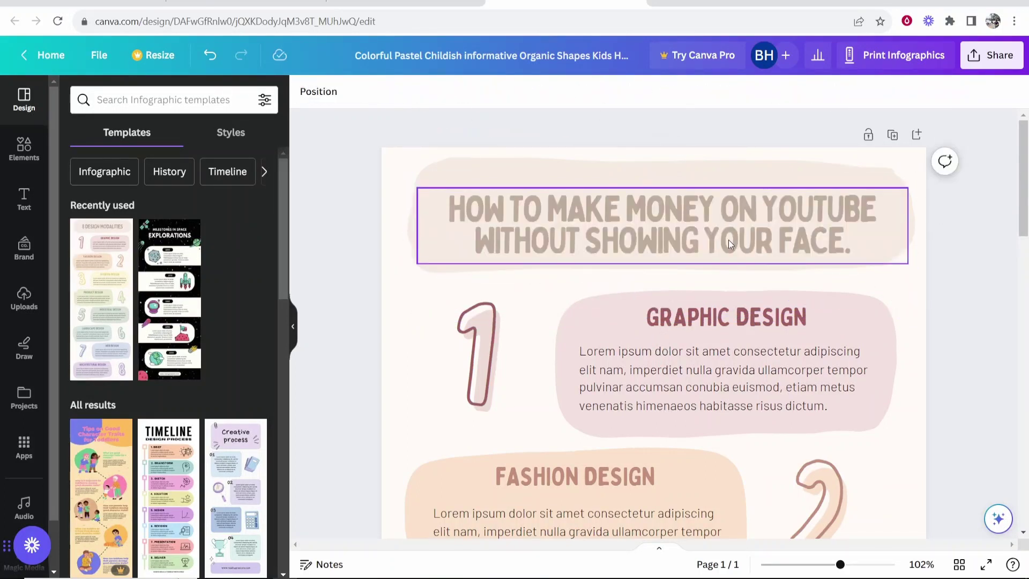
pyautogui.moveTo(732, 238); pyautogui.dragTo(722, 234)
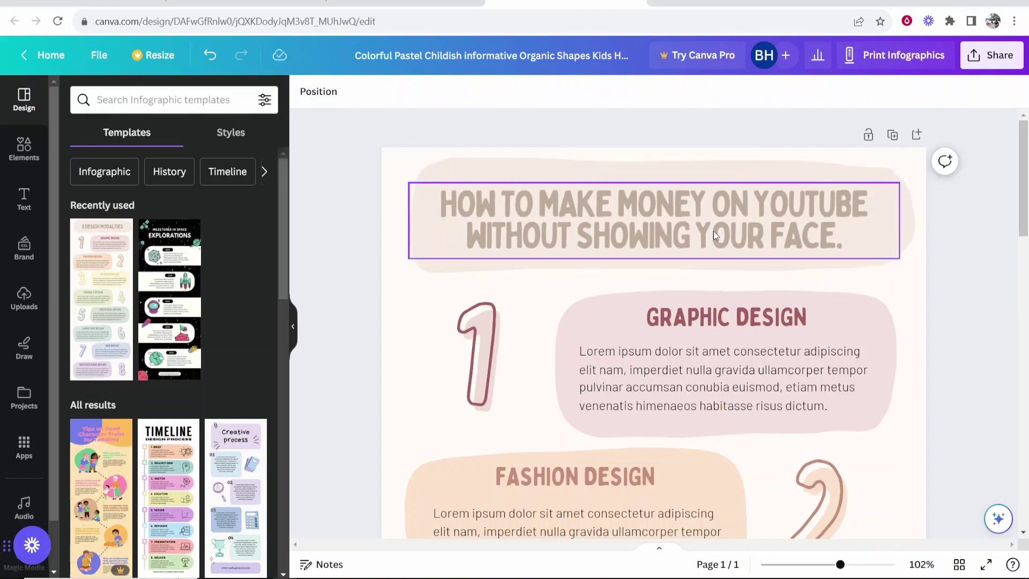
pyautogui.click(599, 224)
# Change the title text colour from beige to the black document colour
pyautogui.moveTo(861, 247); pyautogui.dragTo(411, 200)
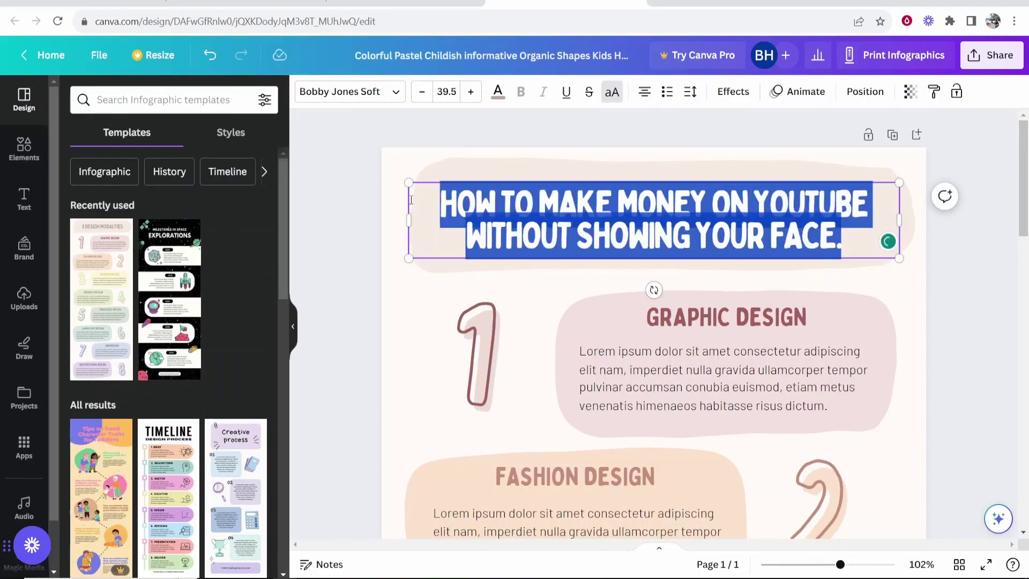
pyautogui.click(504, 94)
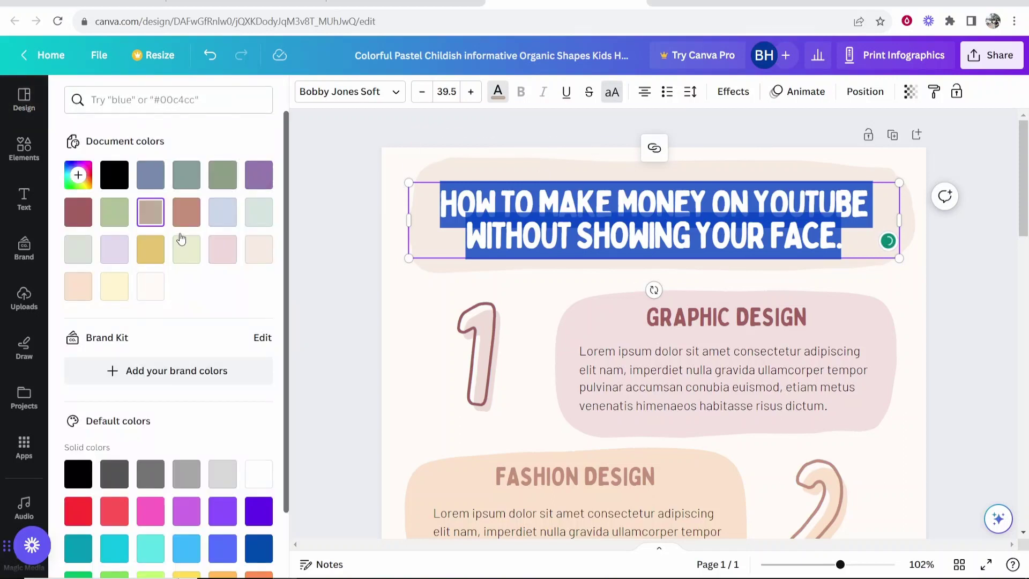
pyautogui.click(115, 174)
pyautogui.click(1008, 259)
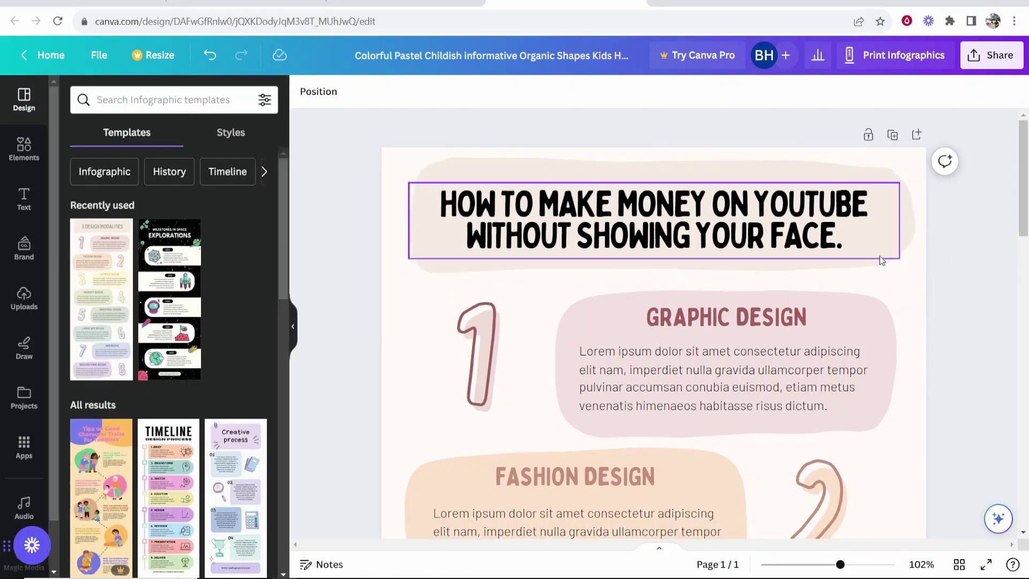
# Check the title's font list, keeping Bobby Jones Soft unchanged
pyautogui.doubleClick(855, 237)
pyautogui.moveTo(855, 237); pyautogui.dragTo(410, 201)
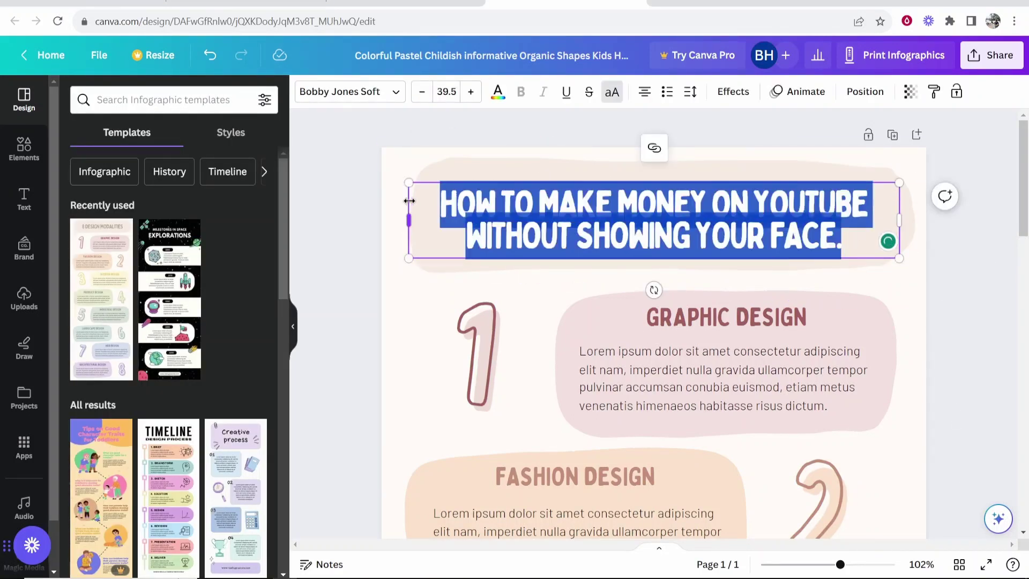
pyautogui.click(359, 97)
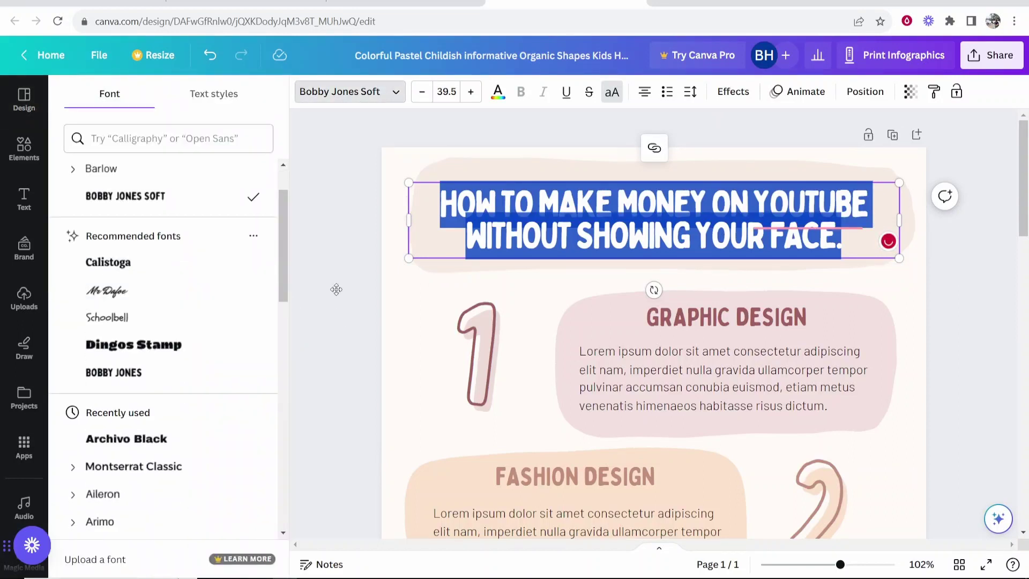
pyautogui.press('Escape')
pyautogui.click(953, 244)
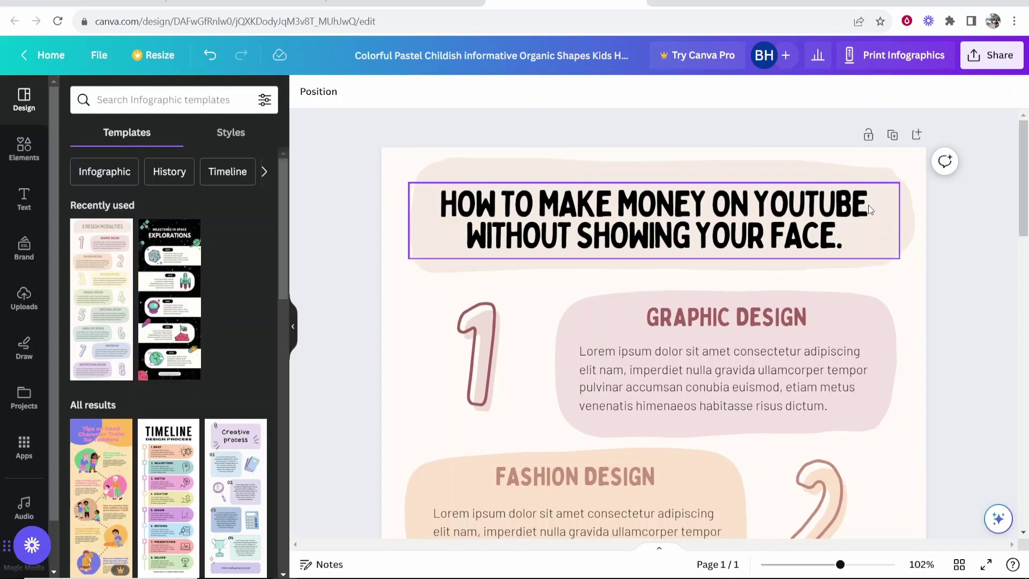
# Replace the GRAPHIC DESIGN heading with 'CREATE A YOUTUBE CHANNEL IN THE HOW TO NICHE'
pyautogui.scroll(-2, 804, 364)
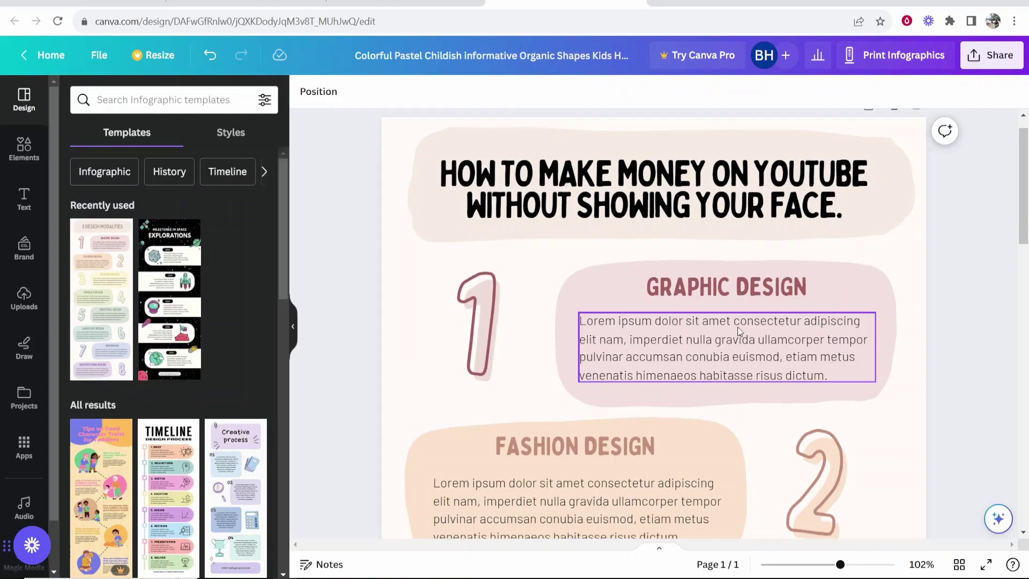
pyautogui.scroll(-2, 506, 295)
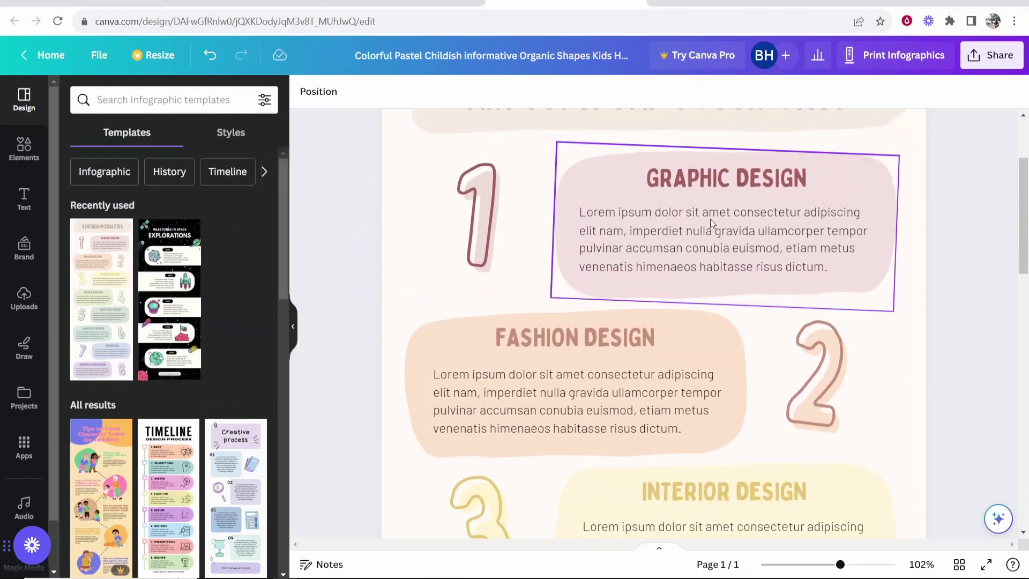
pyautogui.scroll(-2, 827, 401)
pyautogui.scroll(-2, 827, 401)
pyautogui.scroll(4, 735, 243)
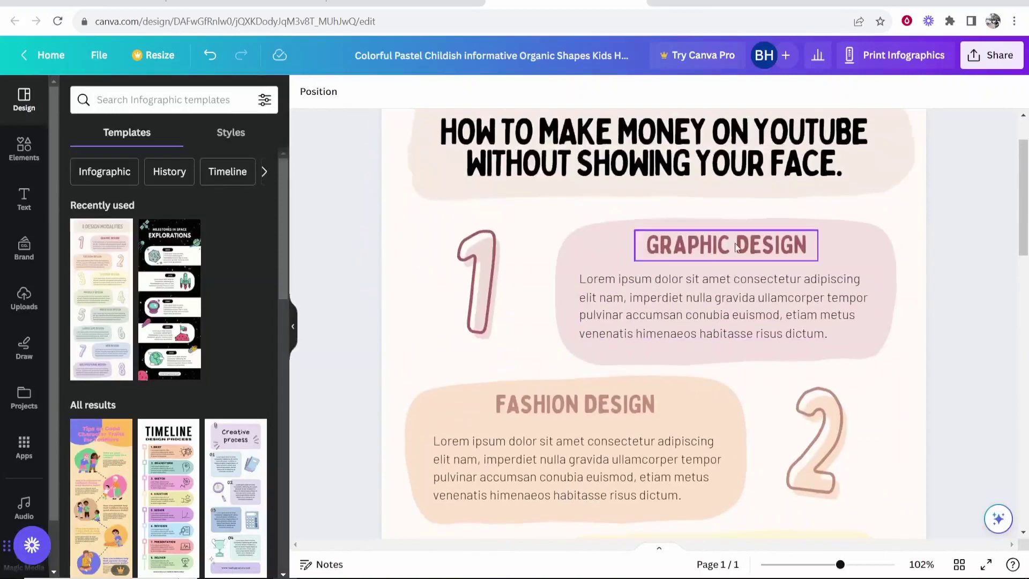
pyautogui.doubleClick(802, 244)
pyautogui.write('CREATE A YOUTUBE CHA')
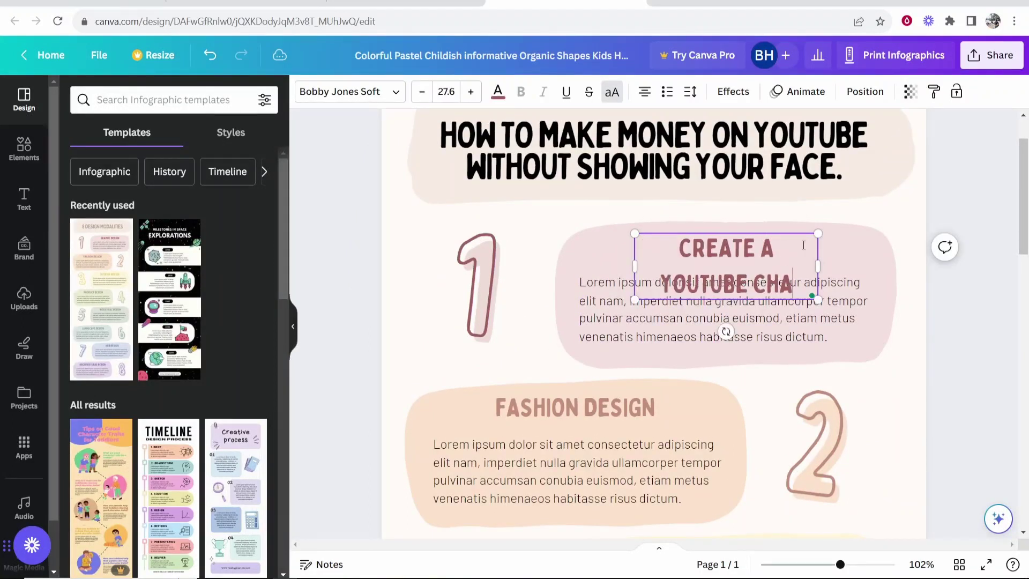
pyautogui.write('NNEL IN THE HOW TO NICHE')
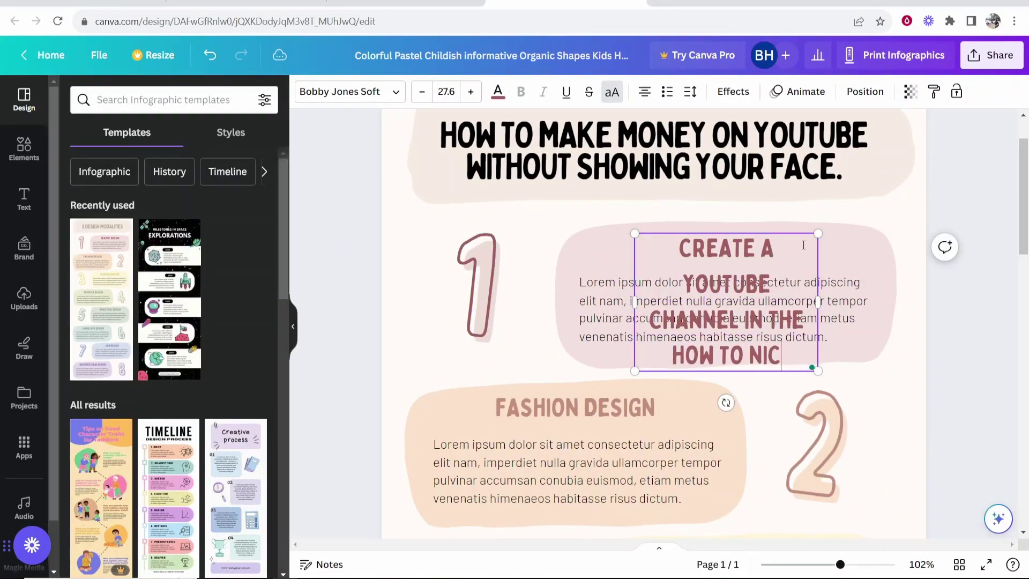
# Reduce the new heading's font size by five steps so it fits two lines
pyautogui.hotkey('ctrl', 'a')
pyautogui.click(424, 93)
pyautogui.click(424, 94)
pyautogui.click(423, 93)
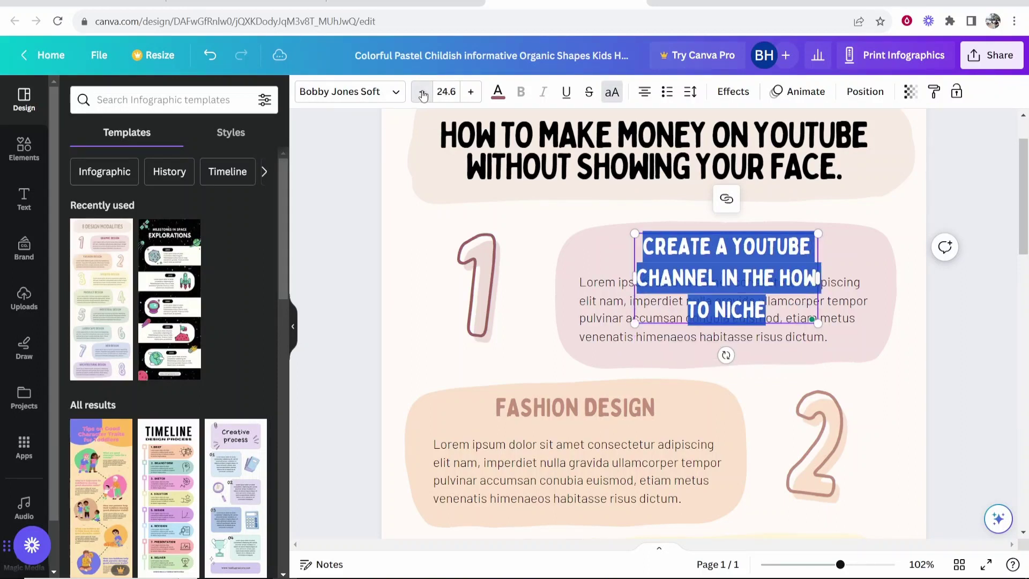
pyautogui.click(423, 94)
pyautogui.click(423, 93)
pyautogui.click(424, 93)
pyautogui.click(424, 93)
pyautogui.click(423, 93)
pyautogui.click(423, 93)
pyautogui.click(424, 93)
# Swap the first card's Lorem ipsum paragraph for the pasted how-to channel description
pyautogui.click(754, 310)
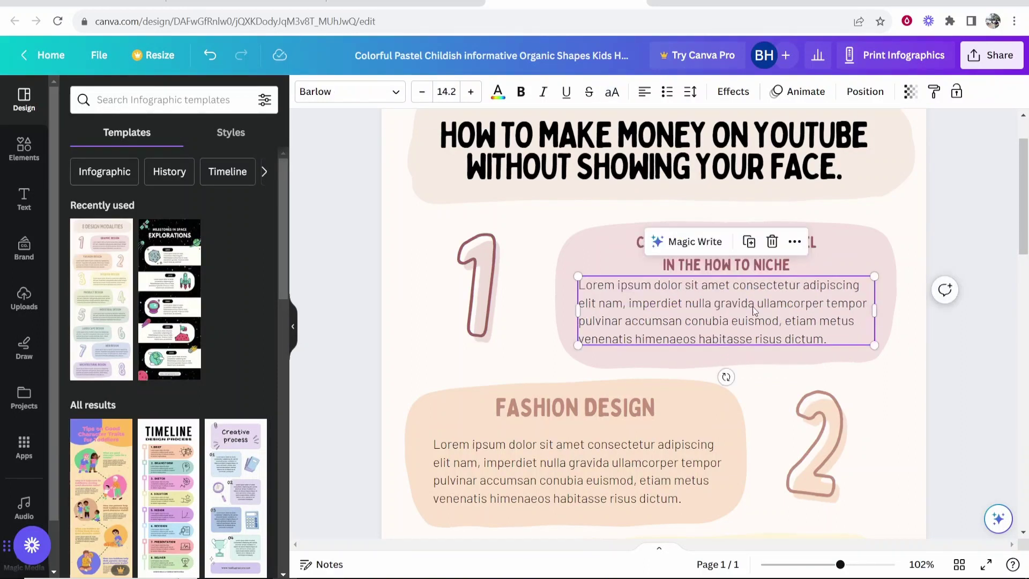
pyautogui.doubleClick(754, 309)
pyautogui.moveTo(746, 302); pyautogui.dragTo(785, 317)
pyautogui.tripleClick(784, 310)
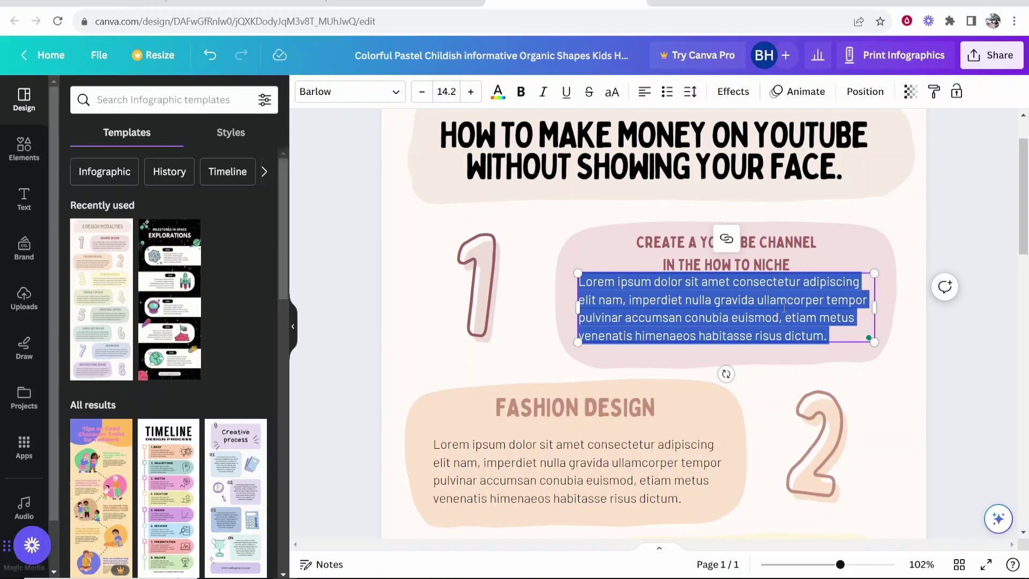
pyautogui.press('BackSpace')
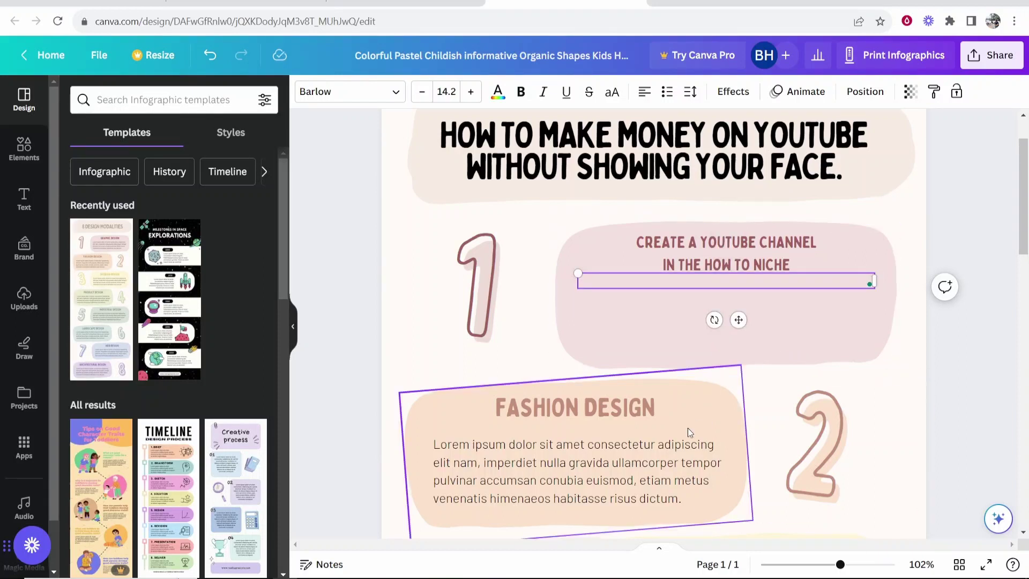
pyautogui.write('Create a YouTube channel that aims to upload how-to videos on YouTube. This channel can make how-to videos about social media, gaming, computers, football, gym. Anything! The easiest niche to enter is social media tips.')
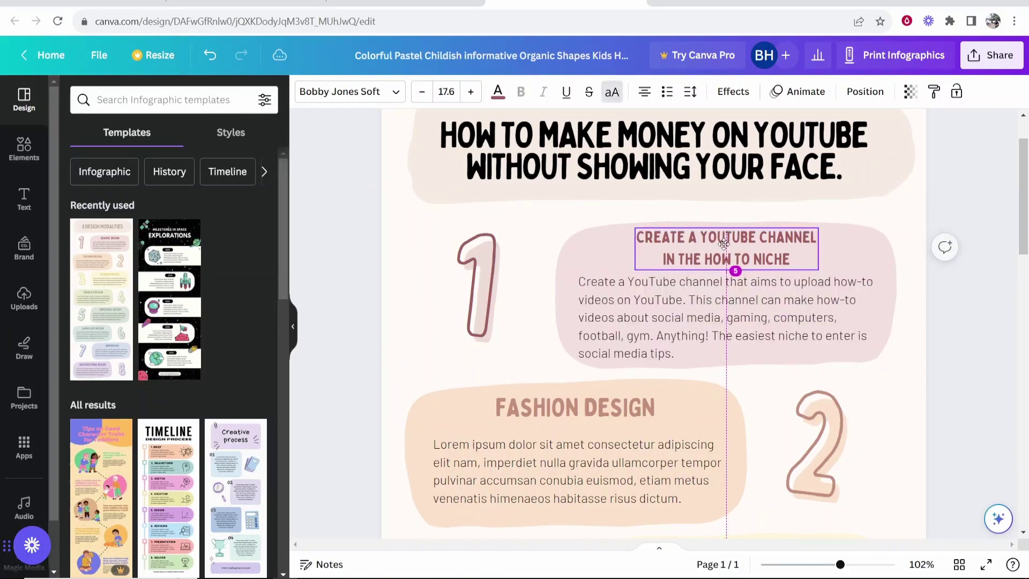
pyautogui.click(942, 287)
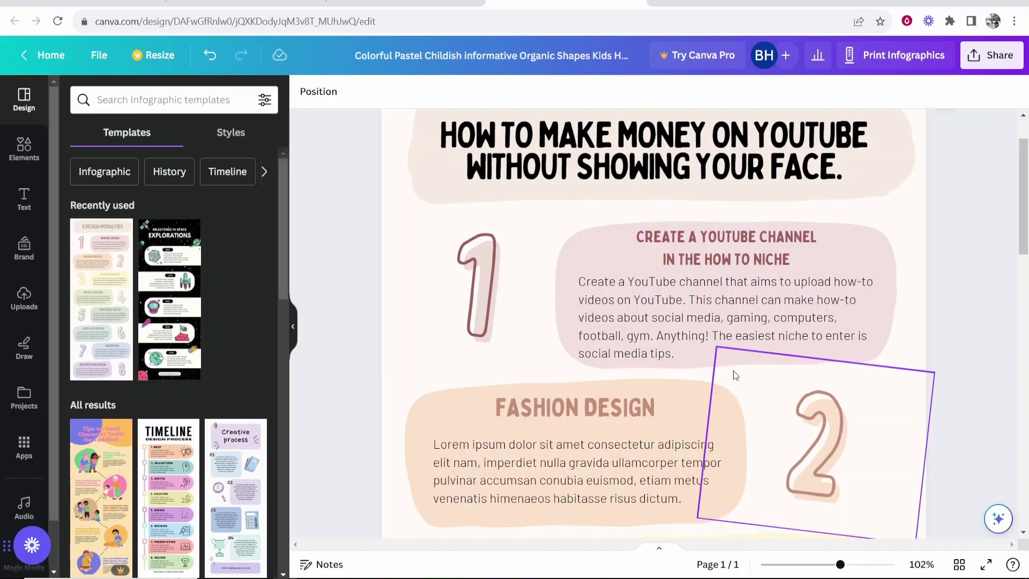
# Set the first step's description to size 12.2 and centre-align it
pyautogui.click(652, 337)
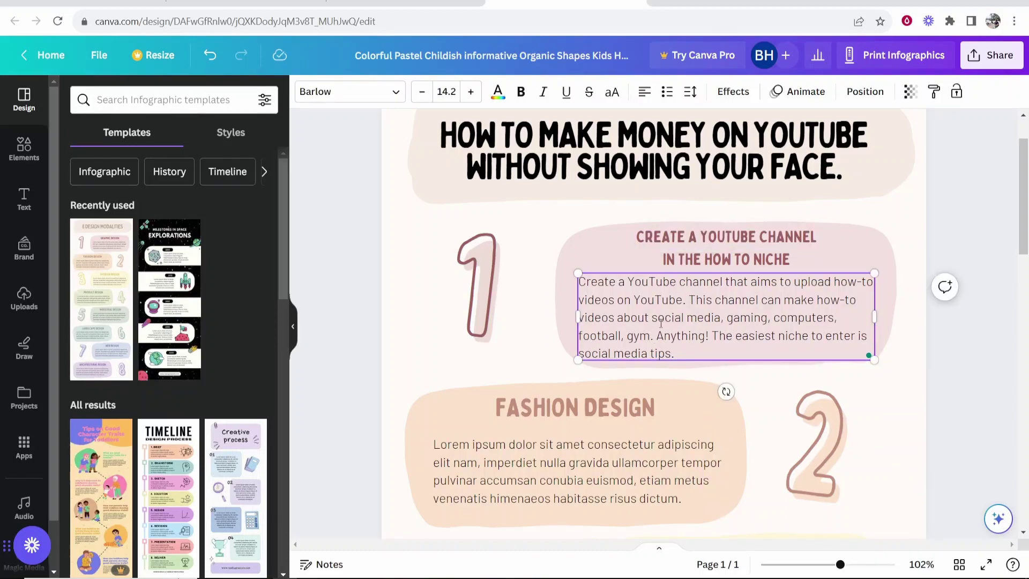
pyautogui.hotkey('ctrl', 'a')
pyautogui.hotkey('ctrl', 'shift', ',')
pyautogui.hotkey('ctrl', 'shift', ',')
pyautogui.click(912, 352)
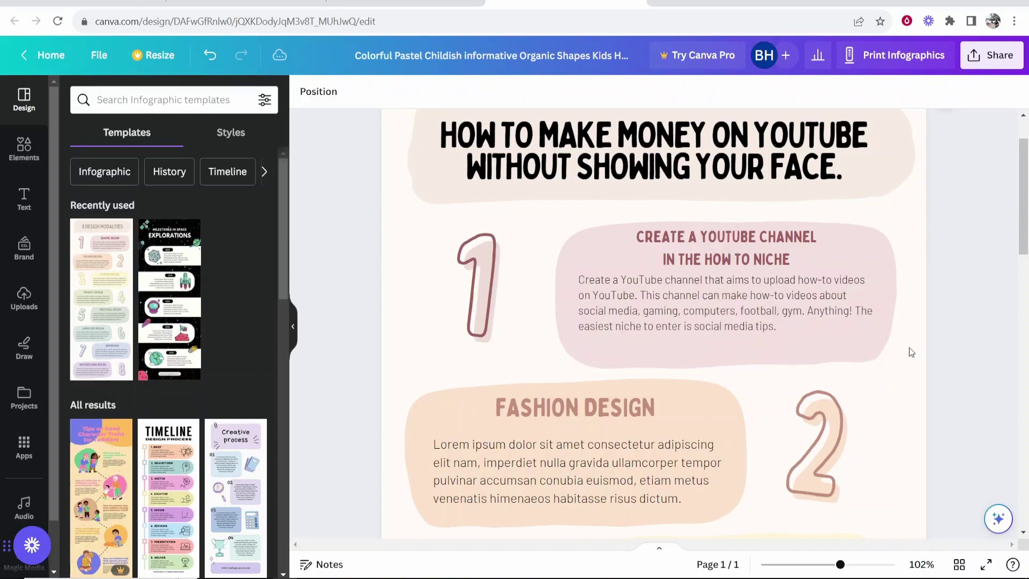
pyautogui.click(725, 298)
pyautogui.hotkey('ctrl', 'a')
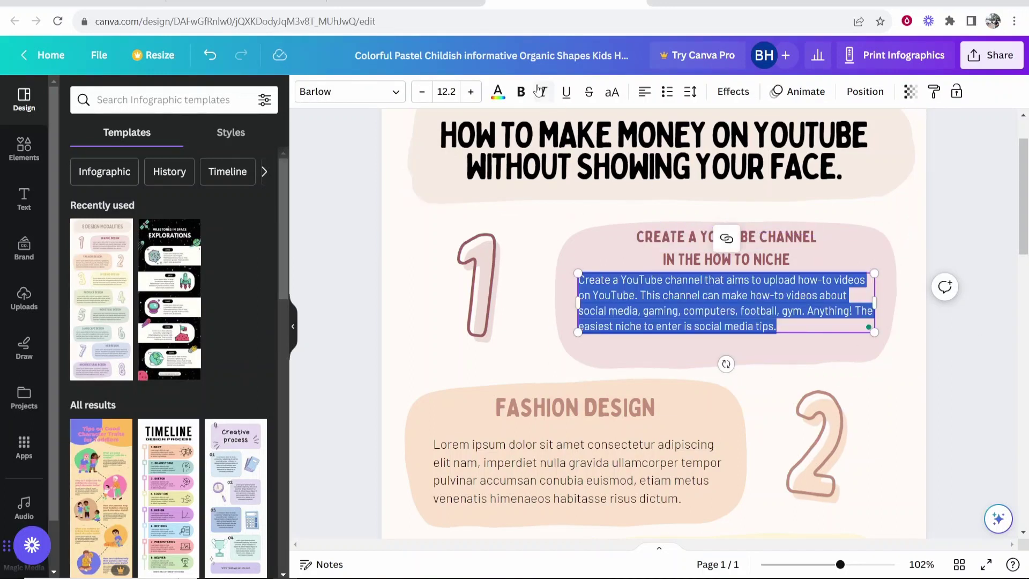
pyautogui.click(644, 91)
# Move the description down slightly and enlarge the pink card around it
pyautogui.press('Escape')
pyautogui.moveTo(815, 310); pyautogui.dragTo(815, 315)
pyautogui.click(724, 368)
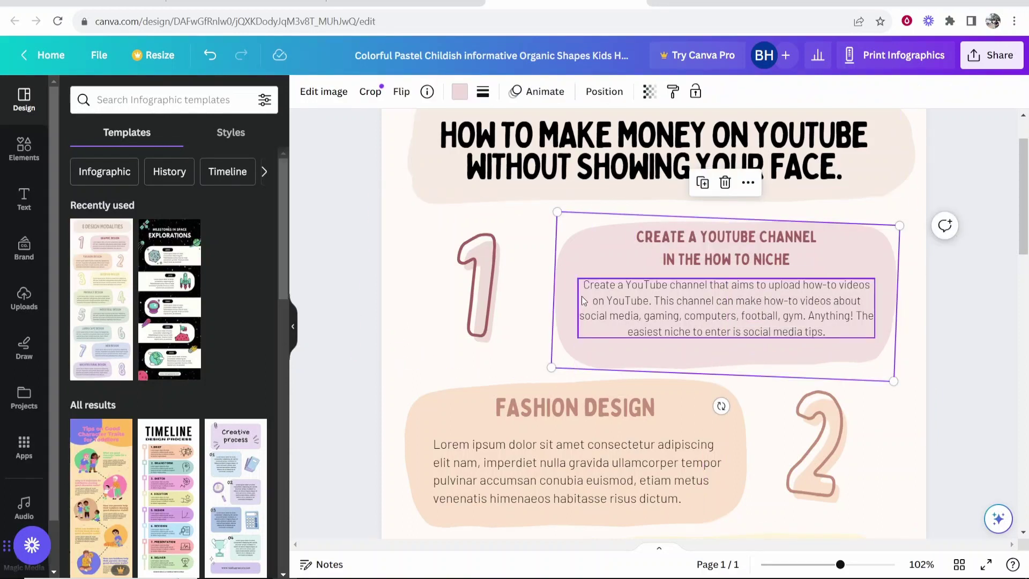
pyautogui.moveTo(551, 368)
pyautogui.mouseDown()
pyautogui.moveTo(588, 333)
pyautogui.moveTo(491, 358)
pyautogui.moveTo(678, 322)
pyautogui.moveTo(578, 345)
pyautogui.moveTo(558, 365)
pyautogui.mouseUp()
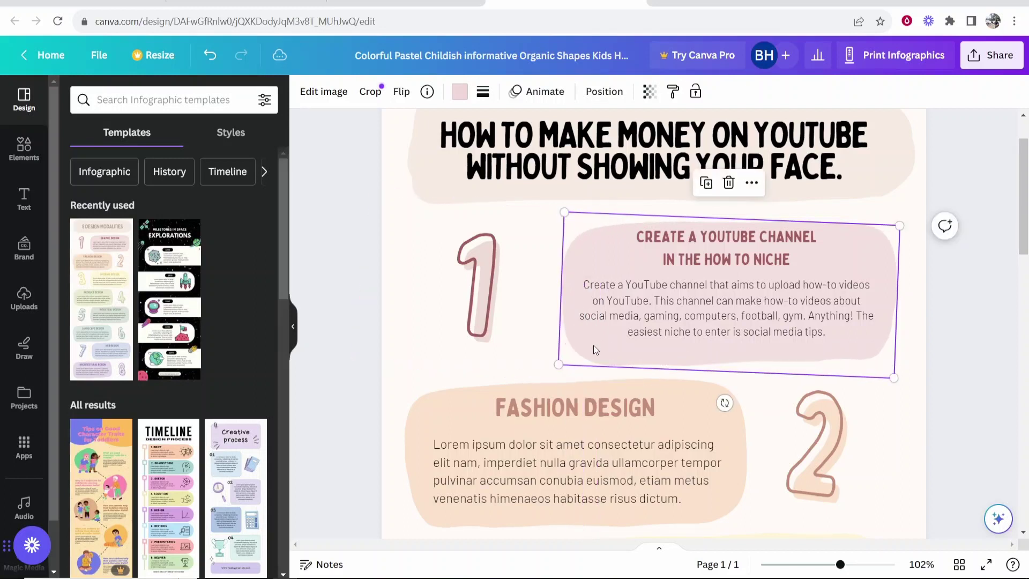
# Delete the number 5, its Industrial Design body text and the INDUSTRIAL DESIGN heading
pyautogui.scroll(-7, 631, 377)
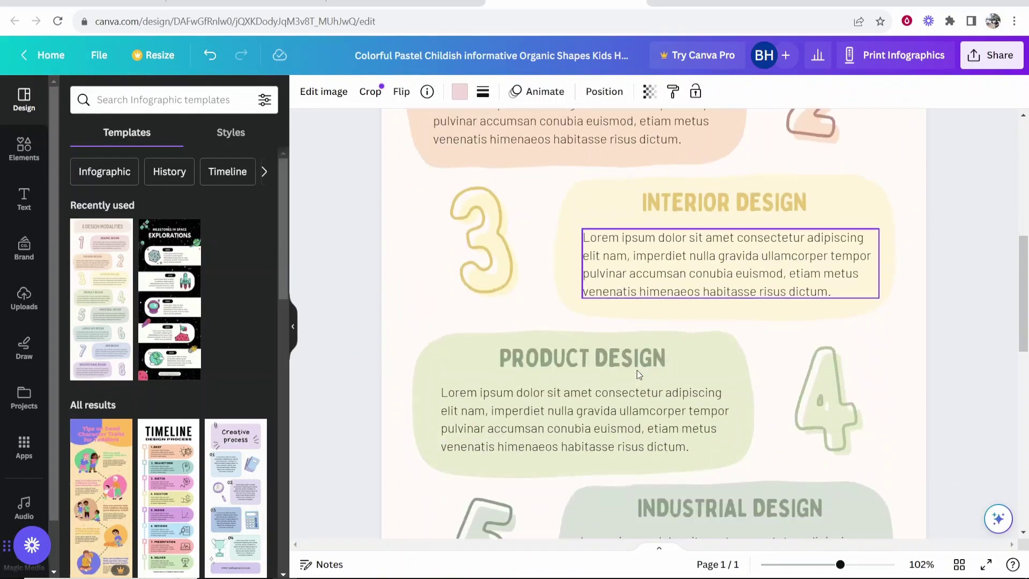
pyautogui.scroll(-1, 638, 375)
pyautogui.scroll(3, 643, 386)
pyautogui.scroll(-7, 691, 412)
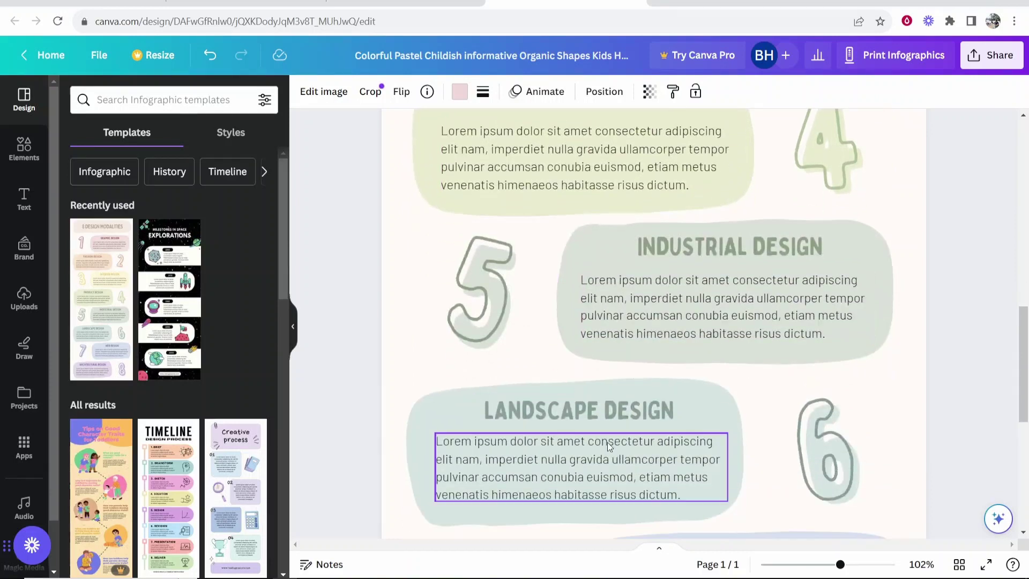
pyautogui.scroll(6, 607, 443)
pyautogui.click(615, 427)
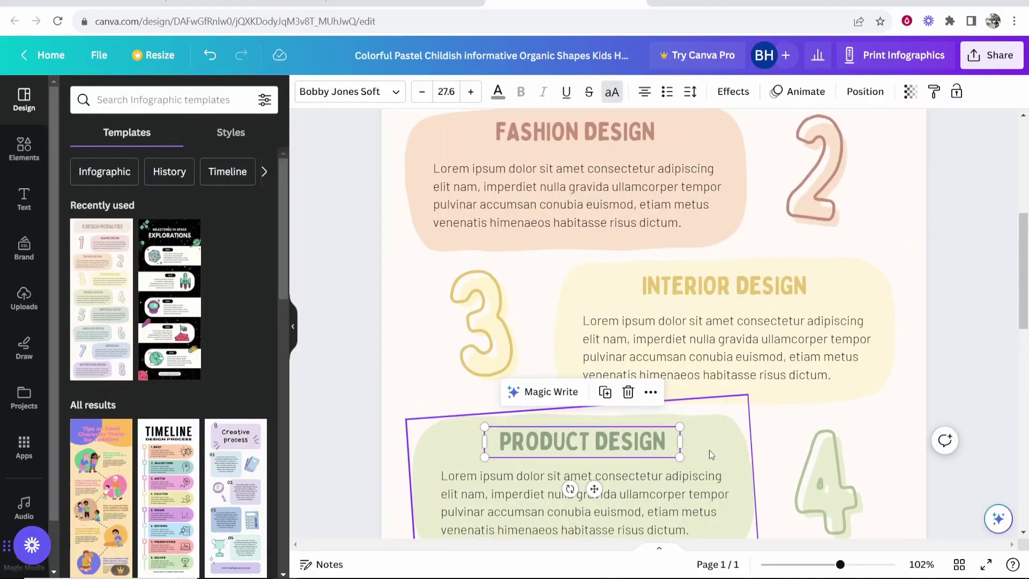
pyautogui.scroll(-6, 710, 449)
pyautogui.click(536, 332)
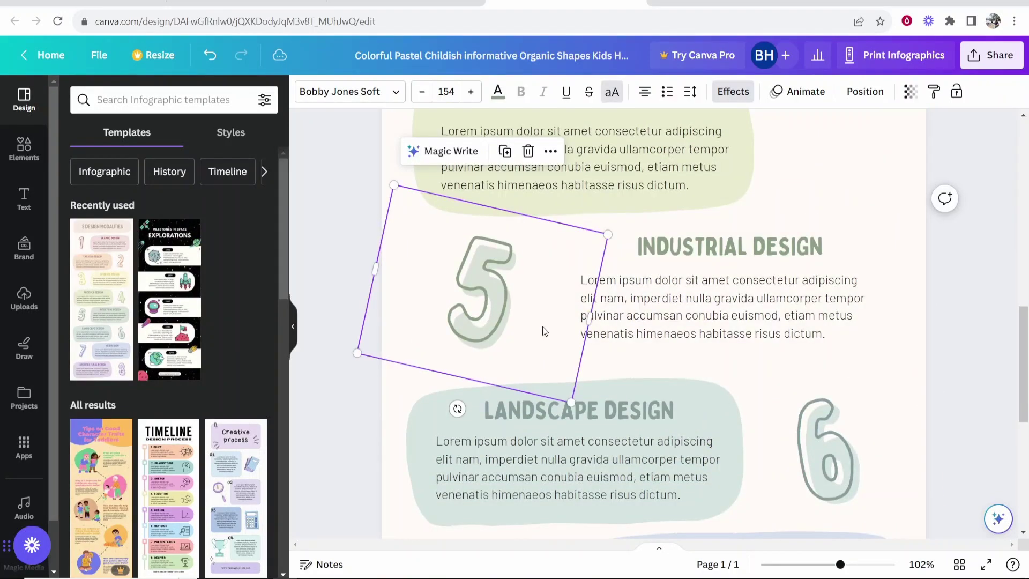
pyautogui.keyDown('shift'); pyautogui.click(702, 339); pyautogui.keyUp('shift')
pyautogui.press('Delete')
pyautogui.click(769, 256)
pyautogui.press('Delete')
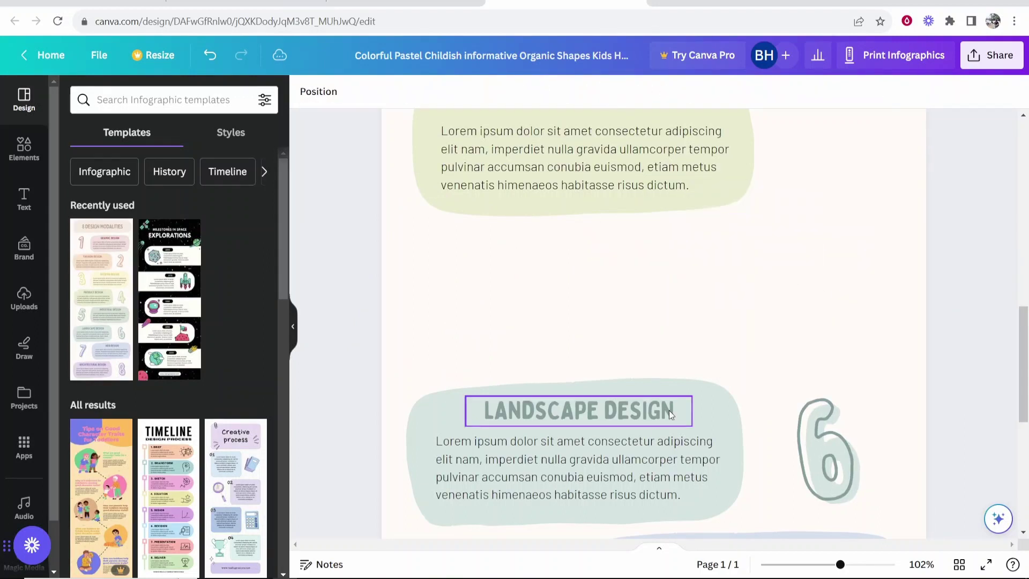
# Delete the Landscape Design teal shape, number 6 and body text
pyautogui.click(737, 437)
pyautogui.press('Delete')
pyautogui.click(842, 441)
pyautogui.press('Delete')
pyautogui.click(585, 456)
pyautogui.press('Delete')
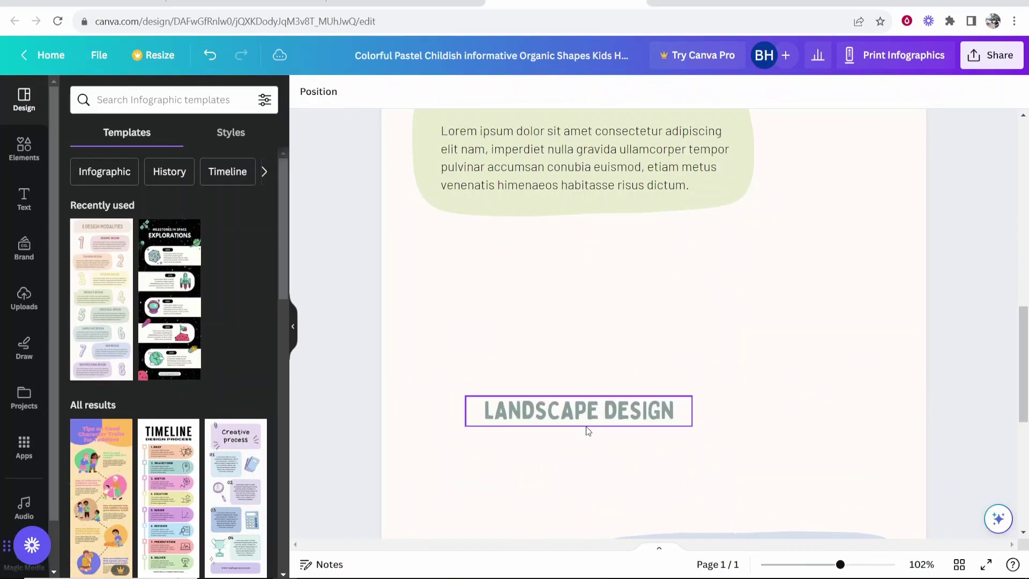
pyautogui.scroll(8, 735, 364)
pyautogui.scroll(-6, 735, 367)
pyautogui.click(689, 370)
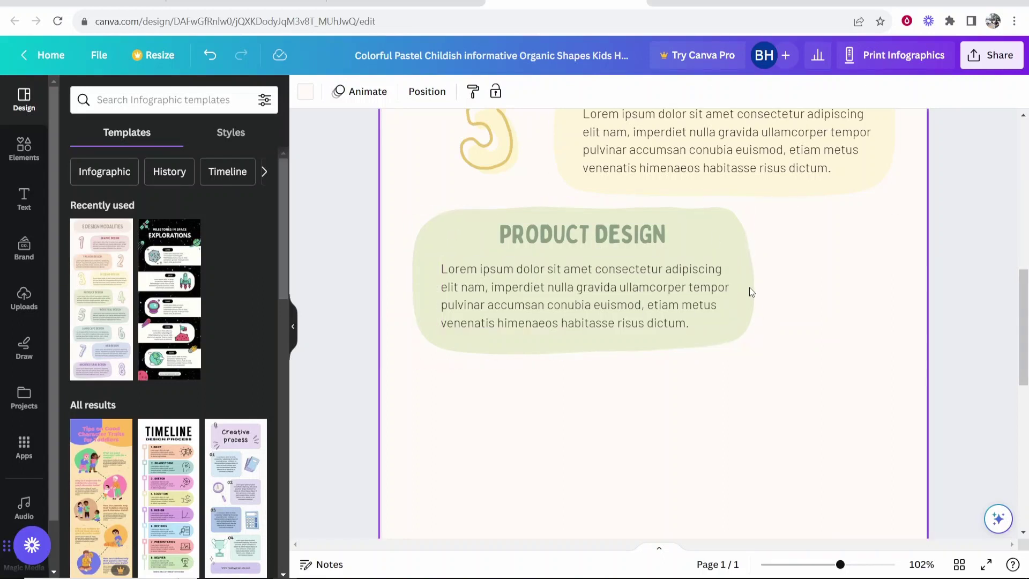
# Enlarge the Product Design heading and body text together, then begin editing the heading
pyautogui.click(723, 289)
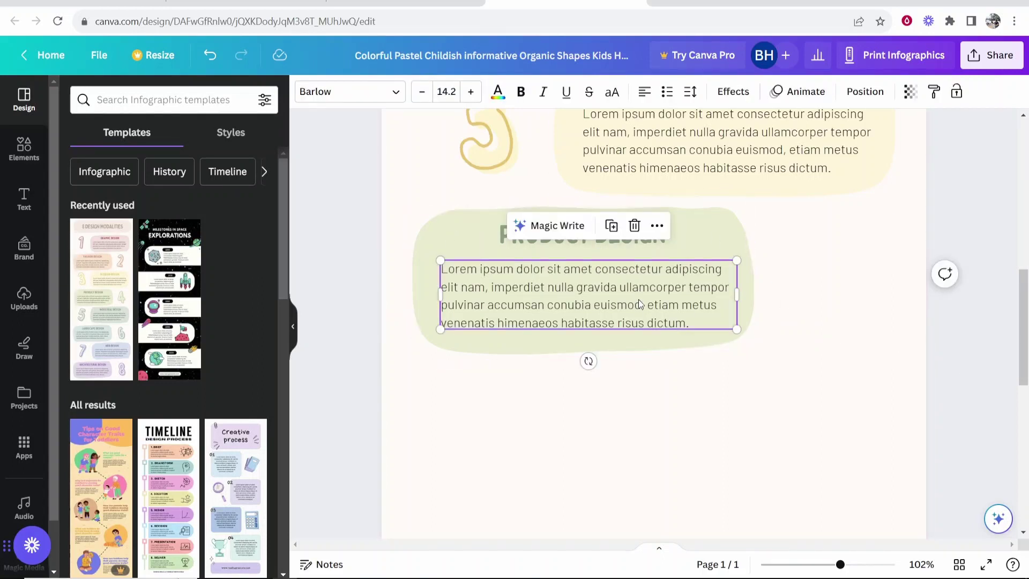
pyautogui.keyDown('shift'); pyautogui.click(614, 236); pyautogui.keyUp('shift')
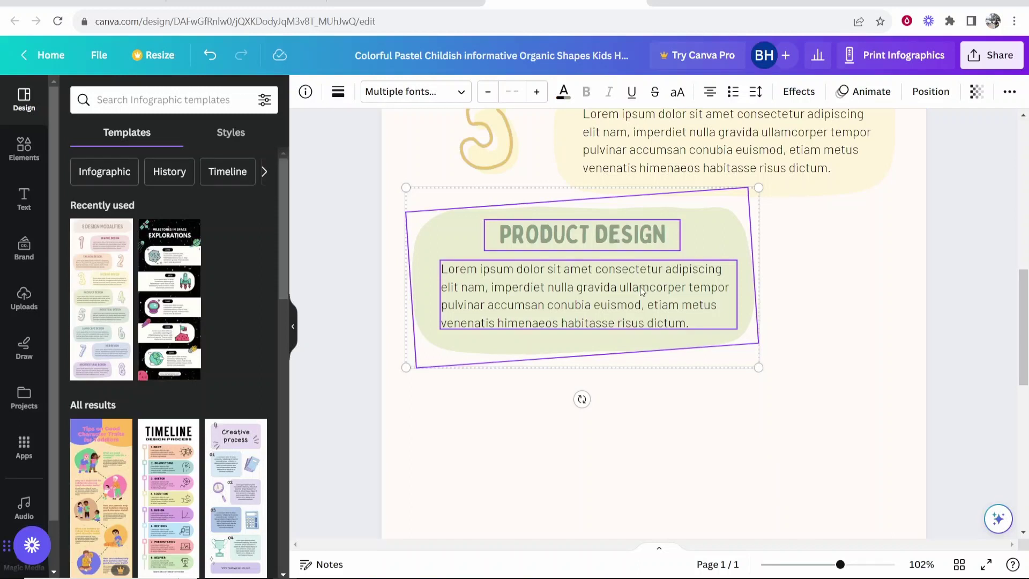
pyautogui.moveTo(759, 368); pyautogui.dragTo(876, 412)
pyautogui.moveTo(796, 346); pyautogui.dragTo(811, 360)
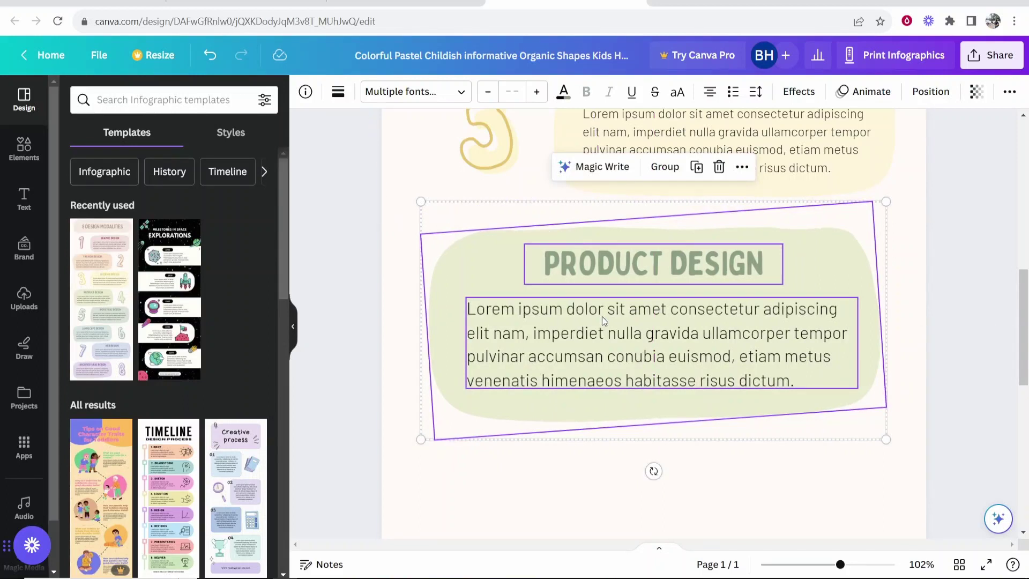
pyautogui.scroll(3, 968, 284)
pyautogui.doubleClick(717, 402)
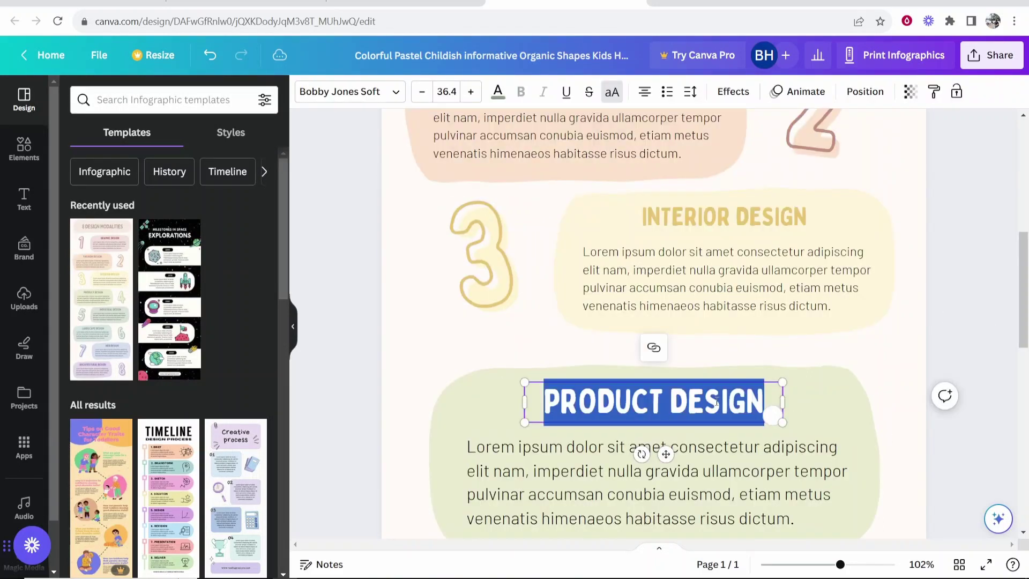
# Place the uploaded penguin-with-ice-cream image below the Making Money card
pyautogui.scroll(-6, 723, 401)
pyautogui.click(24, 148)
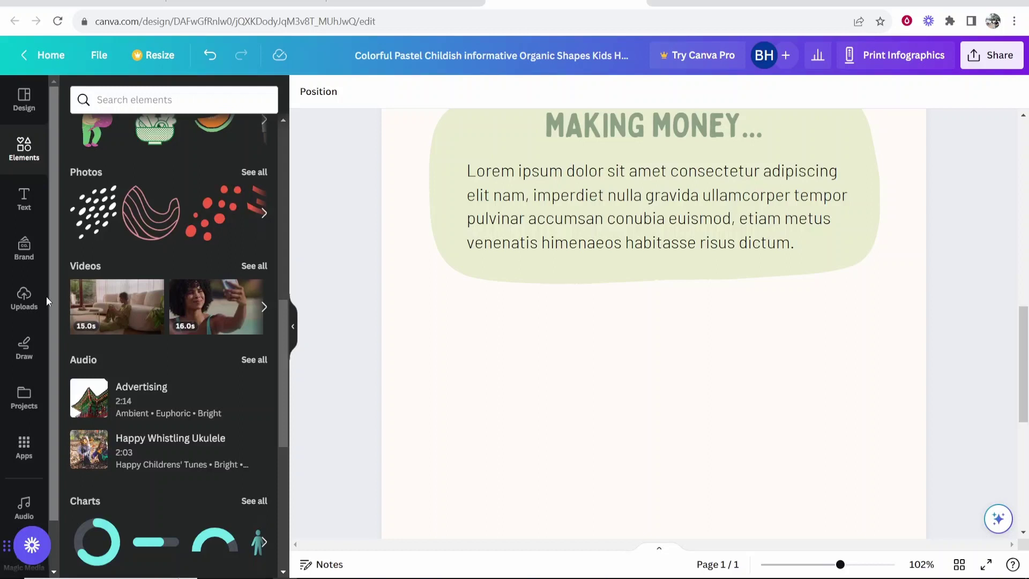
pyautogui.scroll(10, 184, 429)
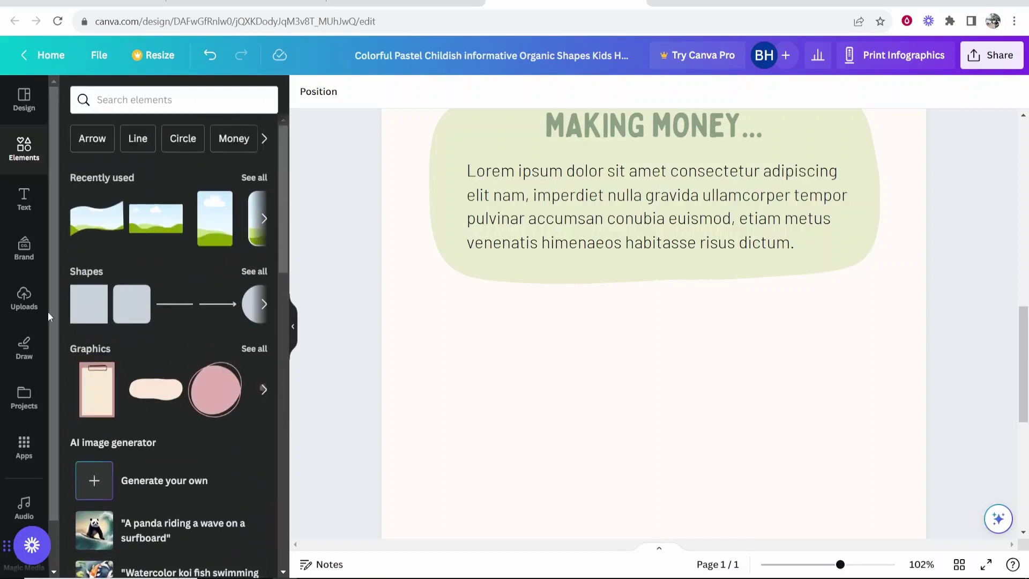
pyautogui.click(23, 301)
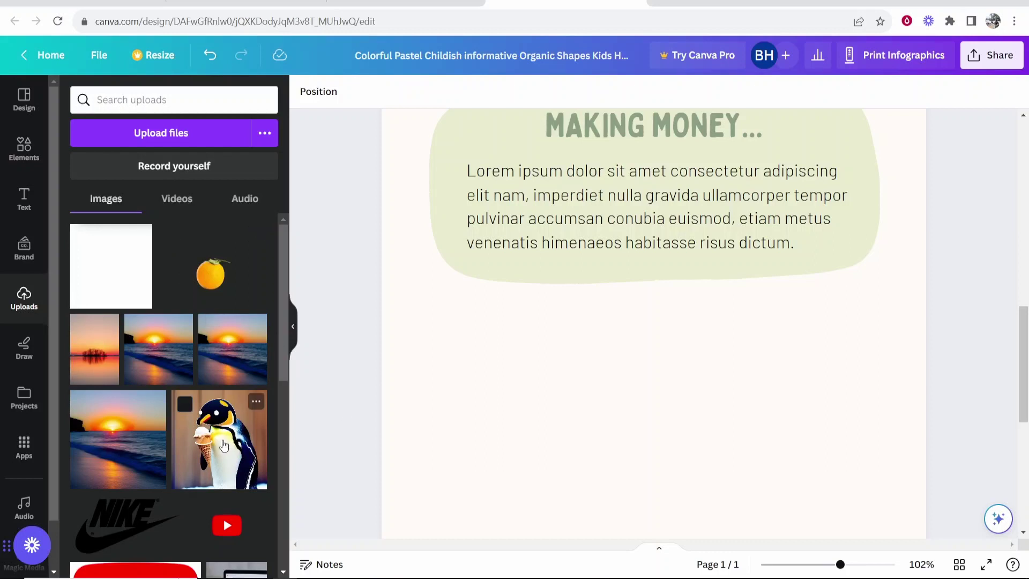
pyautogui.moveTo(224, 446); pyautogui.dragTo(584, 418)
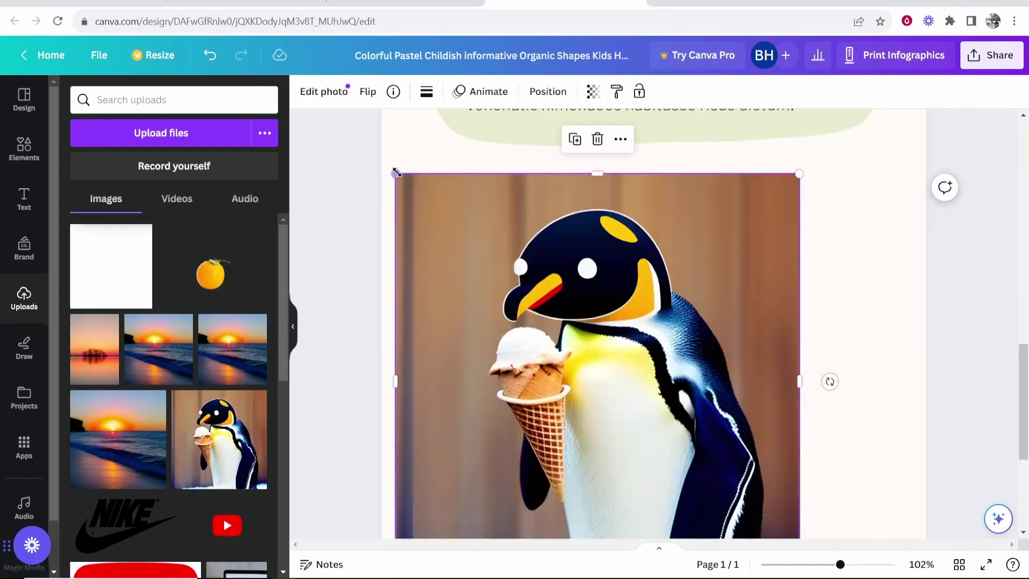
# Shrink the penguin image and centre it on the page
pyautogui.moveTo(396, 173); pyautogui.dragTo(557, 191)
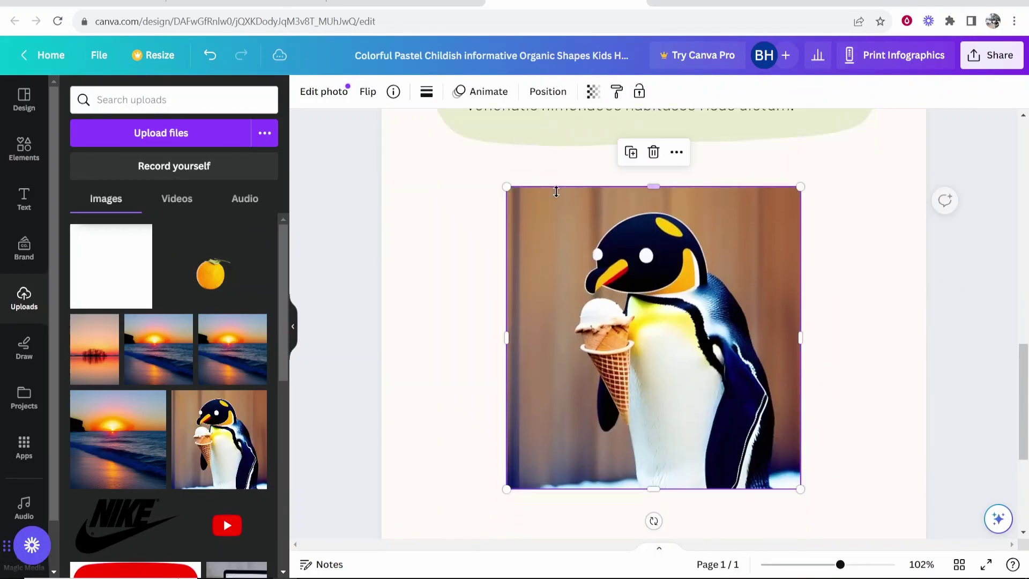
pyautogui.click(312, 91)
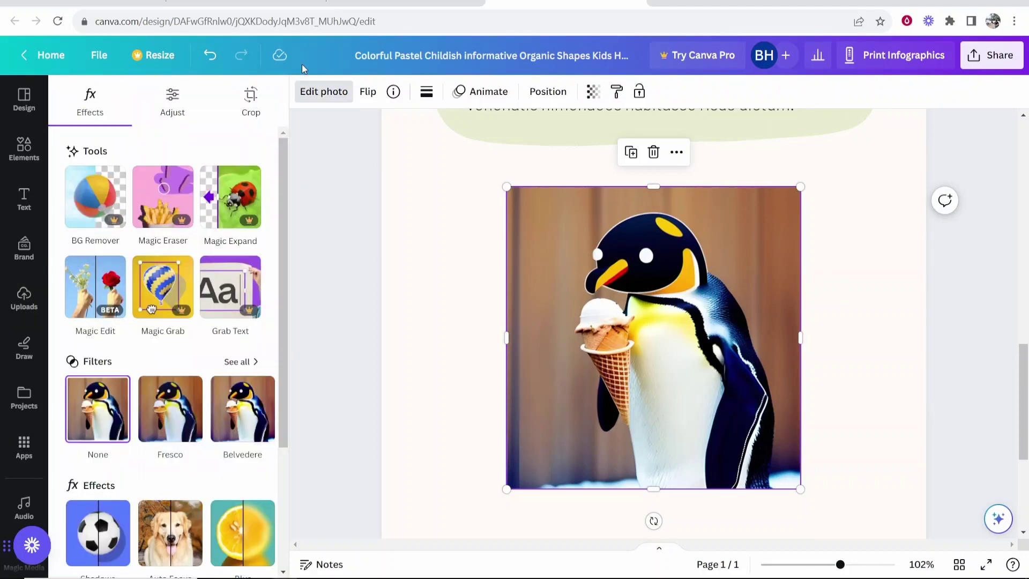
pyautogui.scroll(1, 771, 224)
pyautogui.click(770, 224)
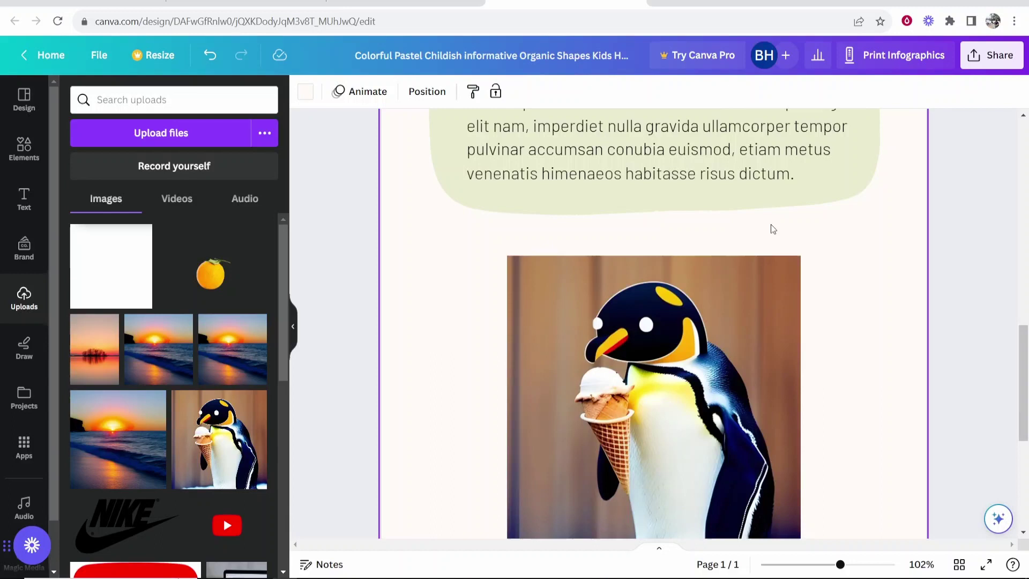
# Download the infographic from Canva as an 800 × 2,000 px PNG file
pyautogui.scroll(10, 743, 351)
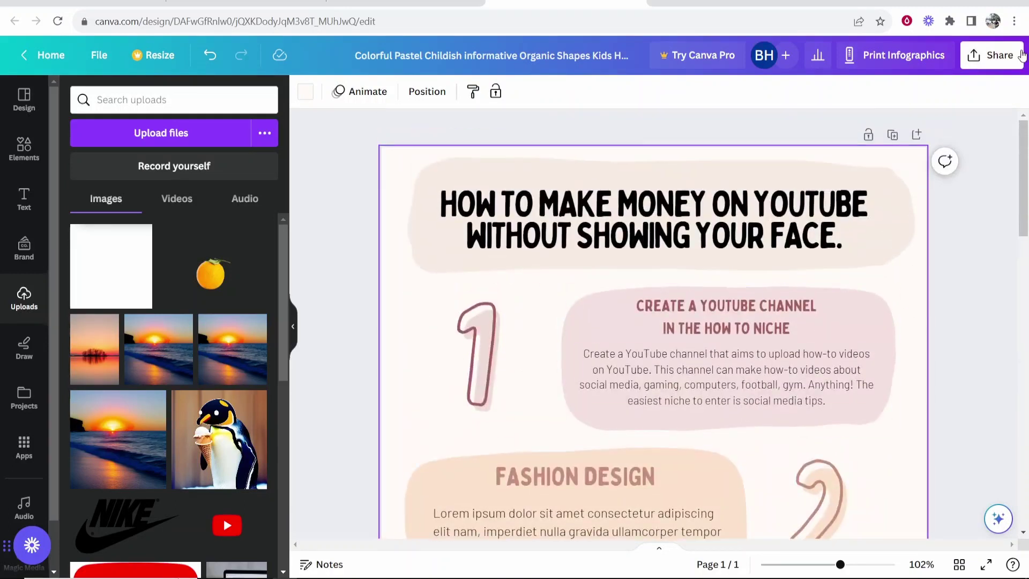
pyautogui.click(994, 55)
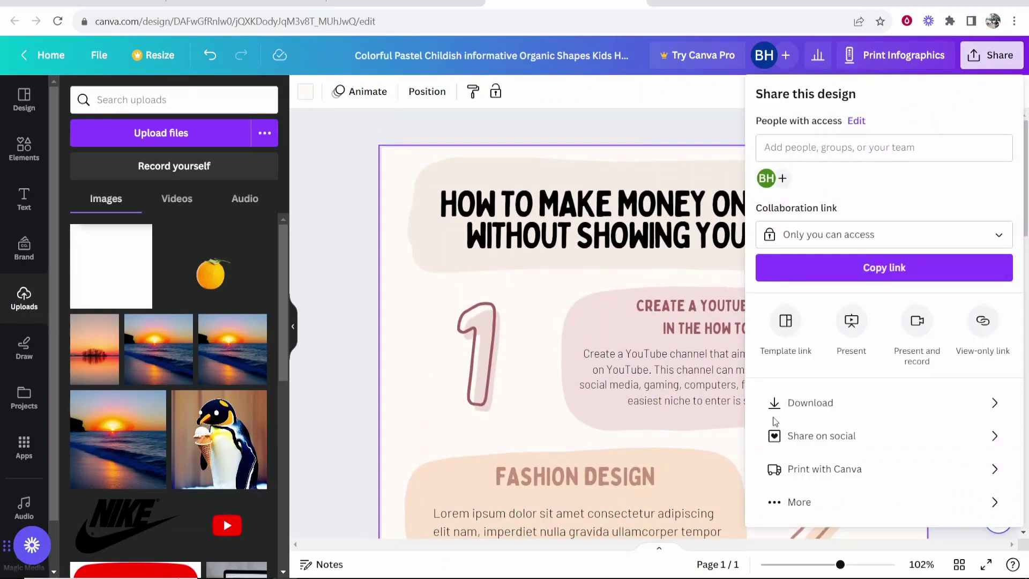
pyautogui.click(812, 402)
pyautogui.click(786, 155)
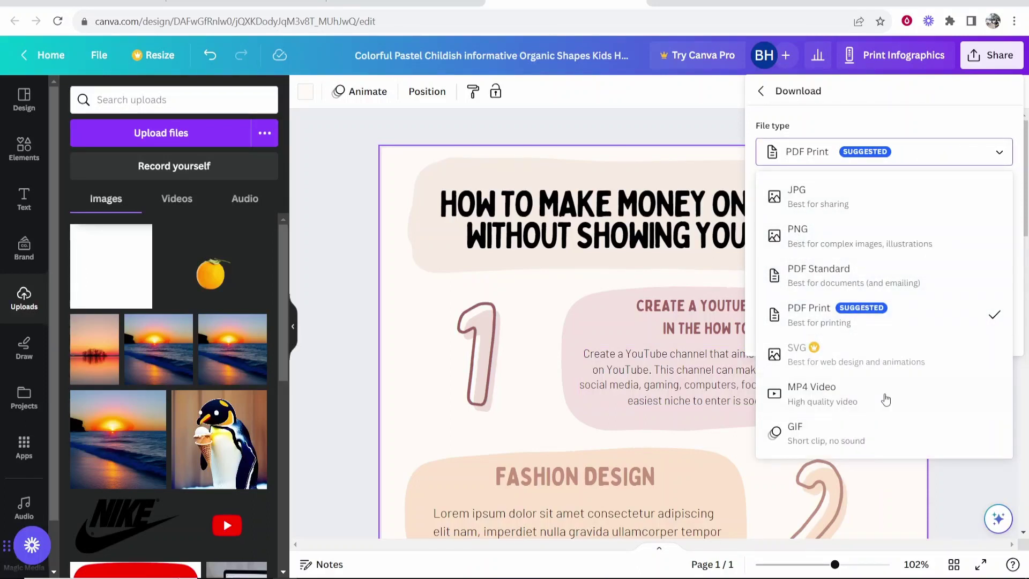
pyautogui.click(830, 236)
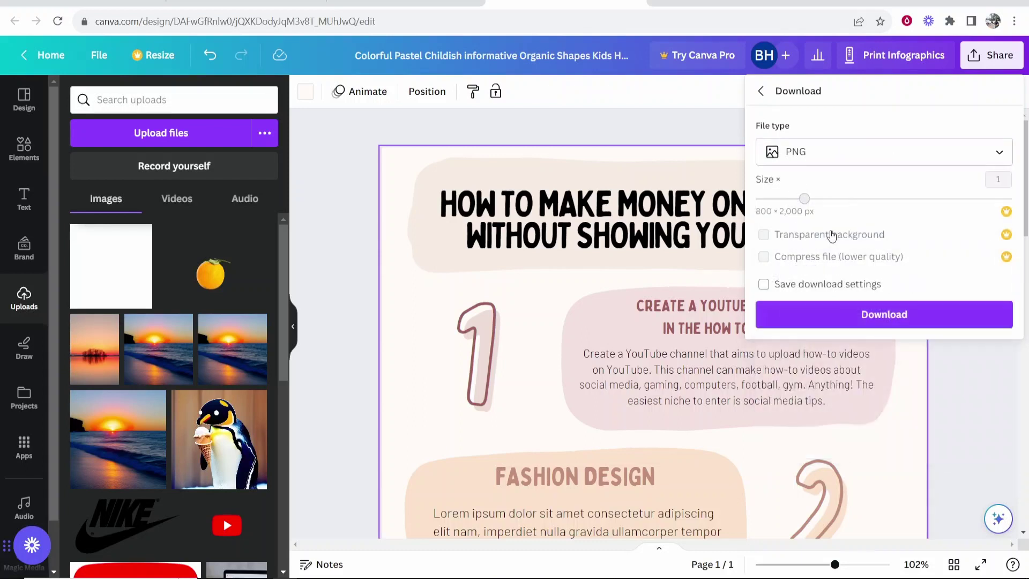
pyautogui.click(882, 314)
# Open the exported PNG in the image viewer and maximize its window
pyautogui.click(861, 69)
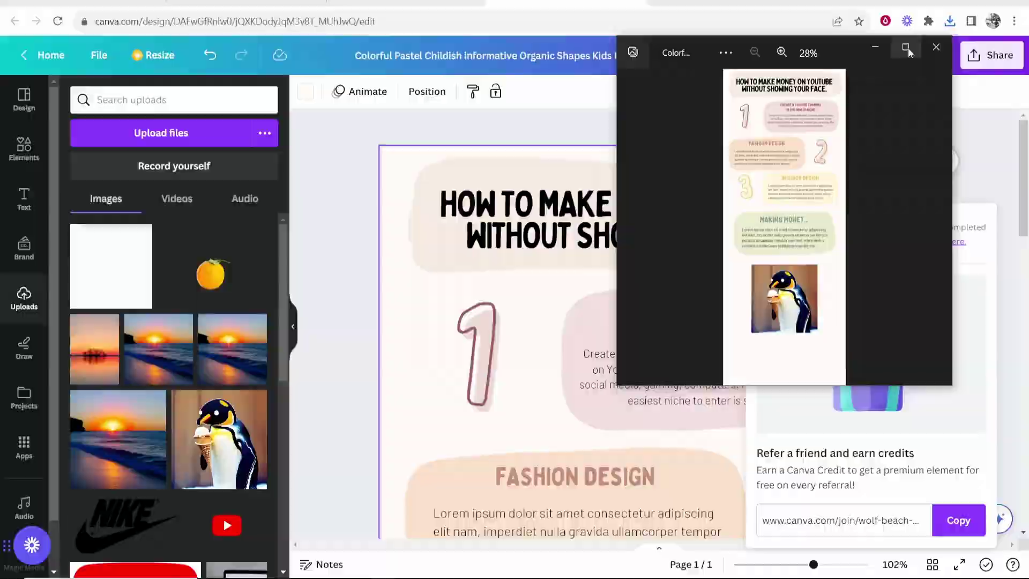
pyautogui.click(908, 48)
pyautogui.scroll(3, 529, 164)
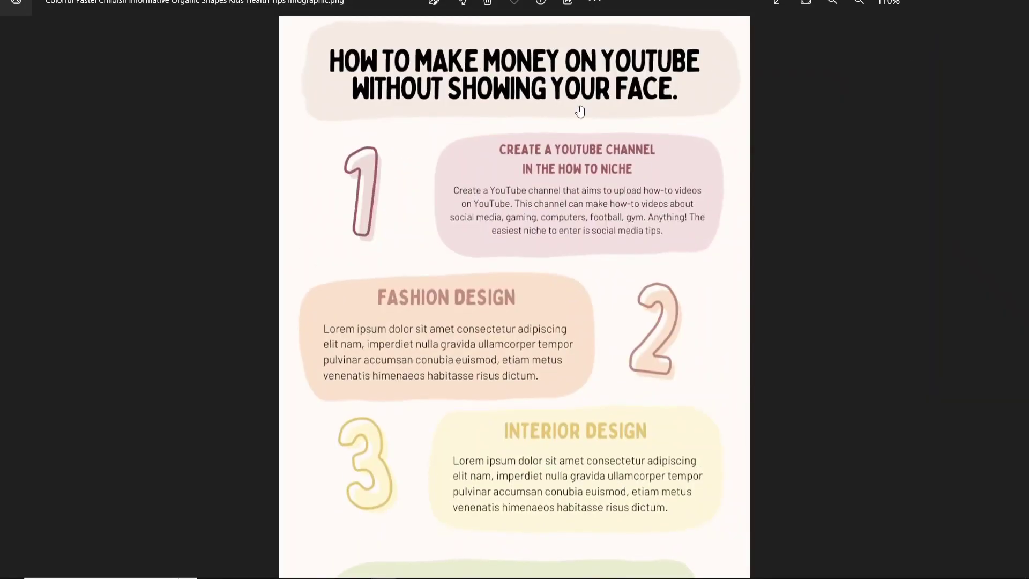